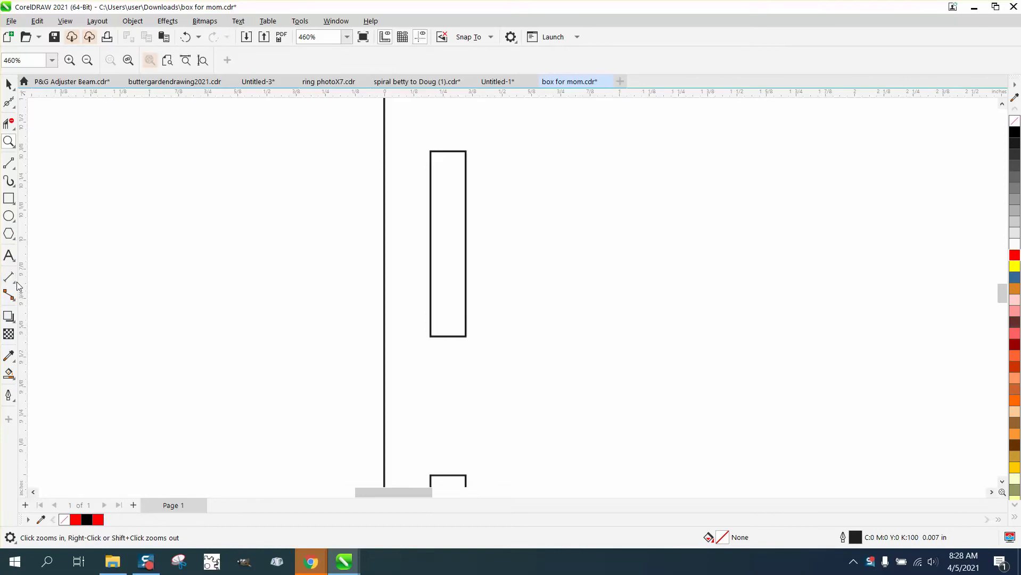
# Measure the width of the upper slot with a parallel dimension placed below it, and remove the dimension
pyautogui.click(9, 277)
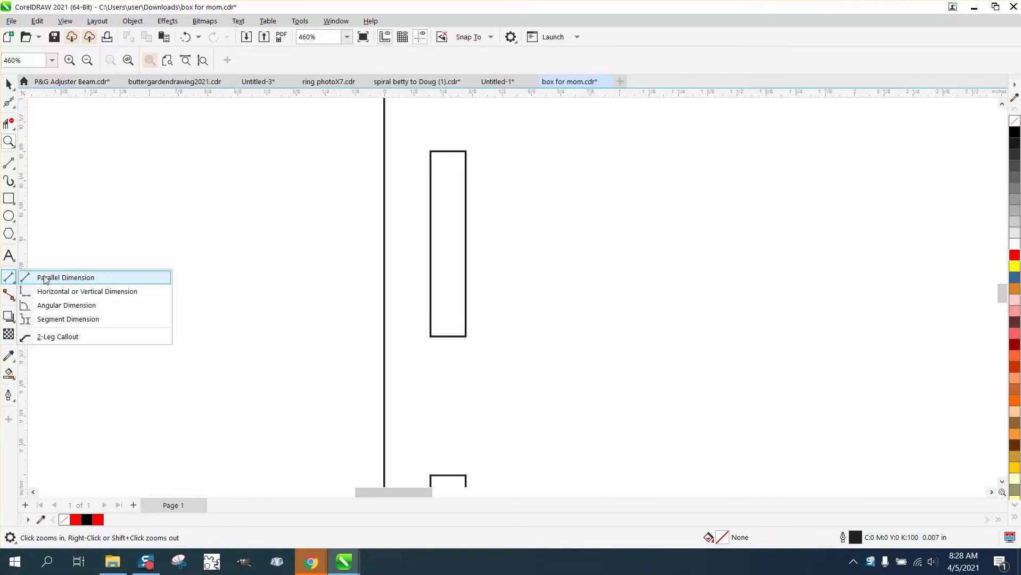
pyautogui.click(44, 277)
pyautogui.moveTo(430, 248); pyautogui.dragTo(465, 249)
pyautogui.click(465, 355)
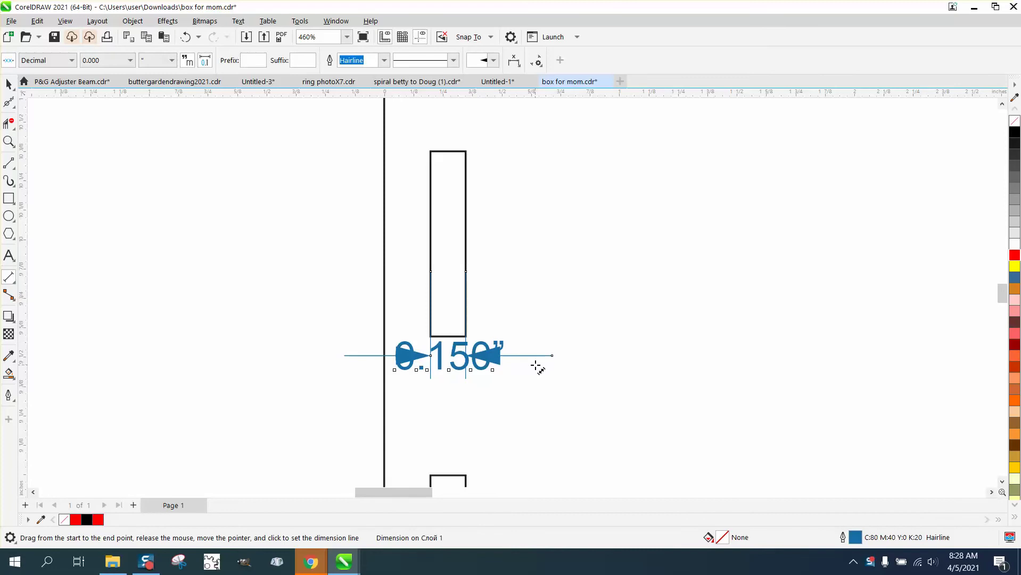
pyautogui.hotkey('ctrl', 'z')
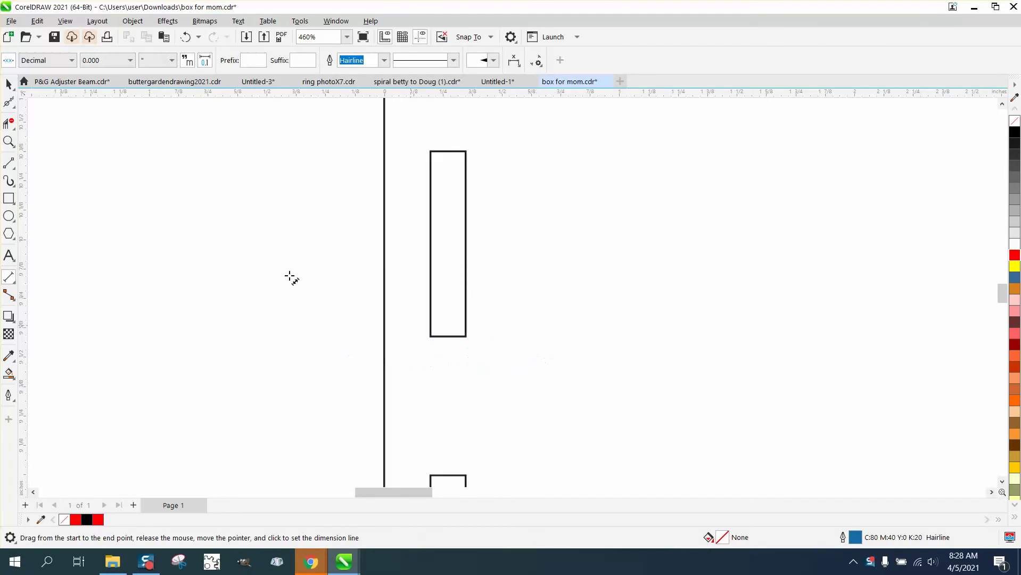
pyautogui.click(9, 83)
# Break the curve of the slotted panel on the page apart into separate objects
pyautogui.scroll(-9, 245, 235)
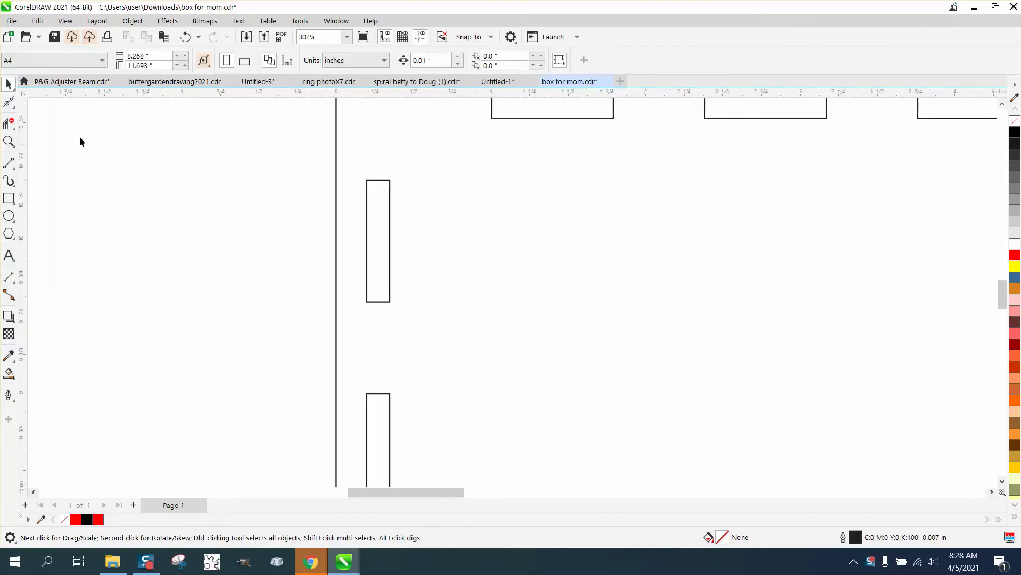
pyautogui.scroll(-1, 358, 301)
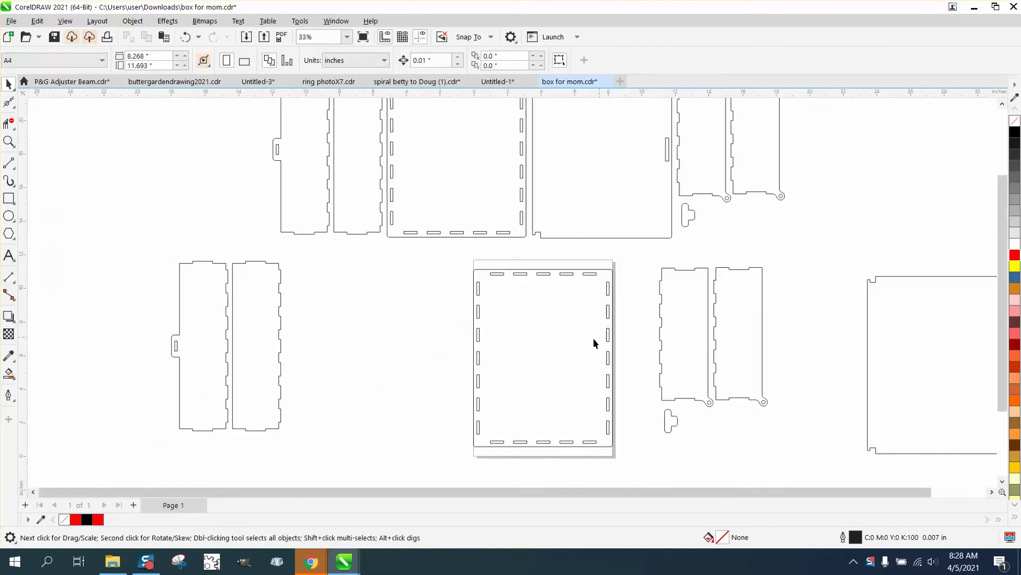
pyautogui.click(546, 340)
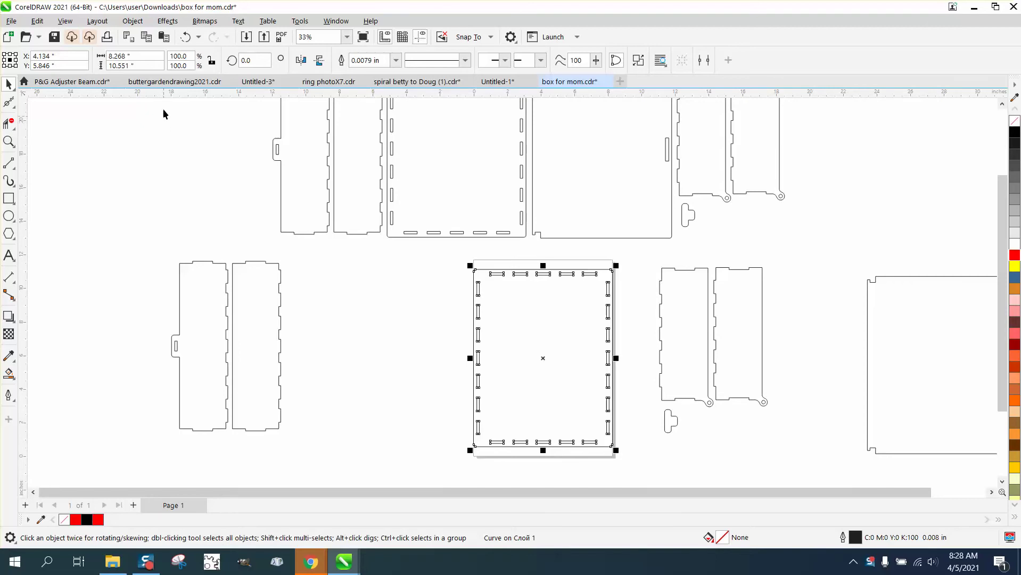
pyautogui.click(137, 25)
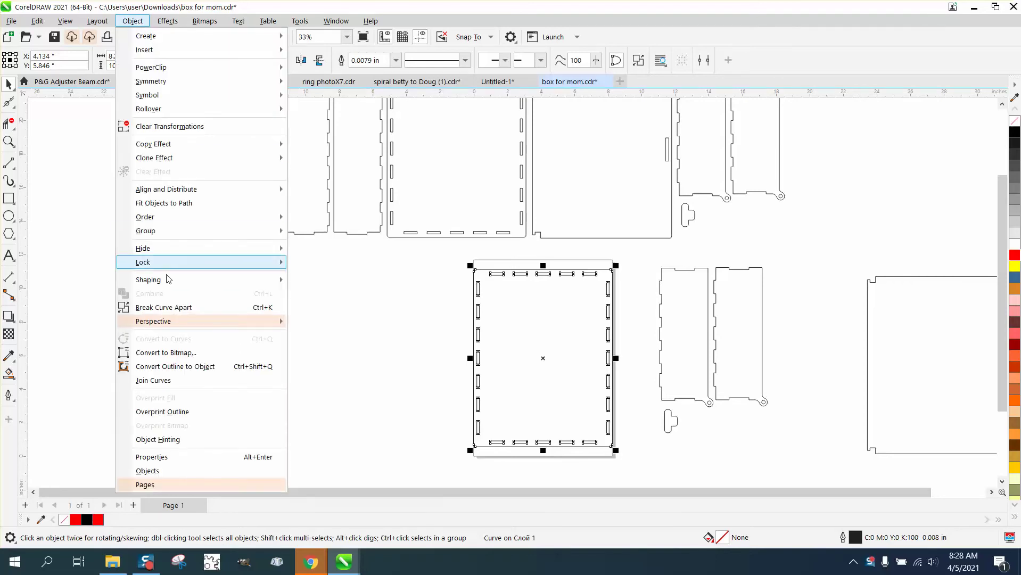
pyautogui.click(191, 311)
pyautogui.click(453, 276)
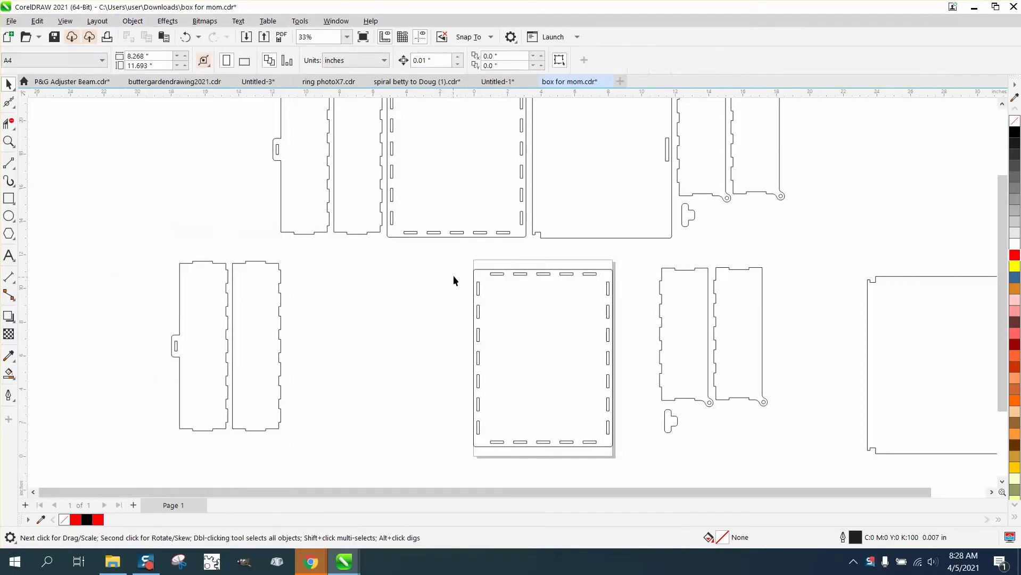
# Check the width of the topmost slot along the panel's left edge
pyautogui.moveTo(456, 273); pyautogui.dragTo(486, 297)
pyautogui.click(130, 57)
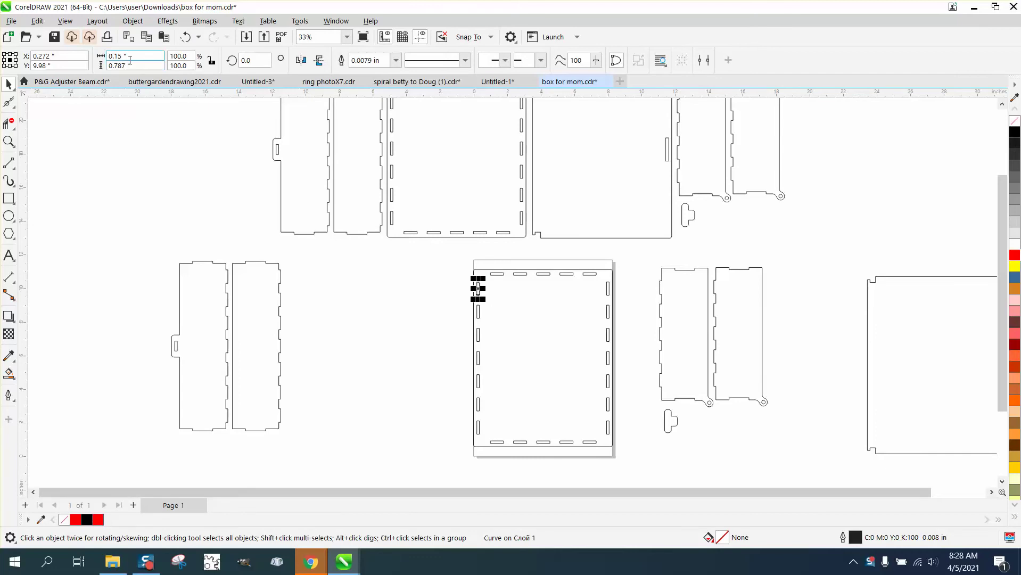
pyautogui.press('Return')
# Set the width of all seven slots along the panel's left edge to 0.125 inches
pyautogui.click(9, 141)
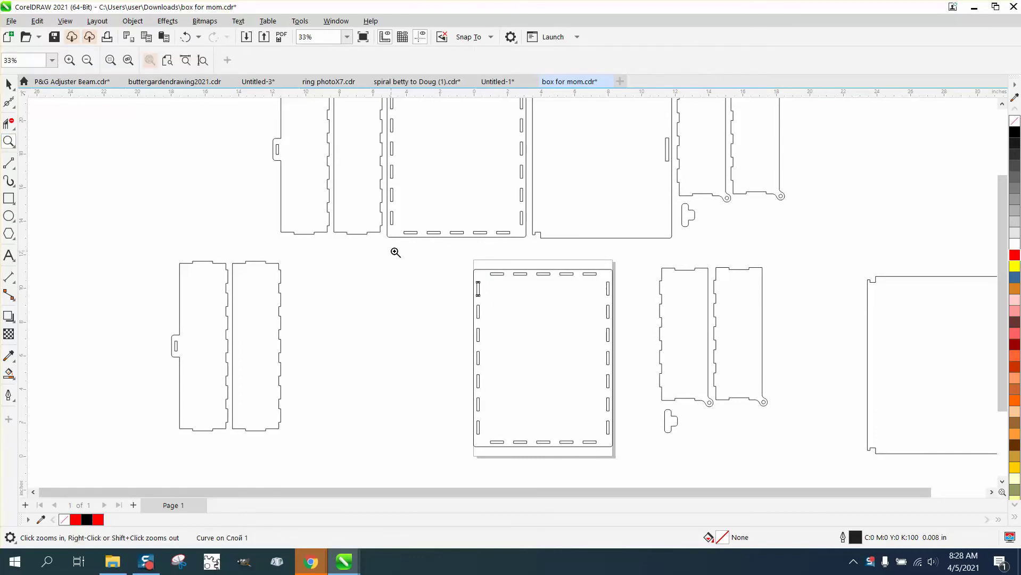
pyautogui.click(547, 453)
pyautogui.click(9, 83)
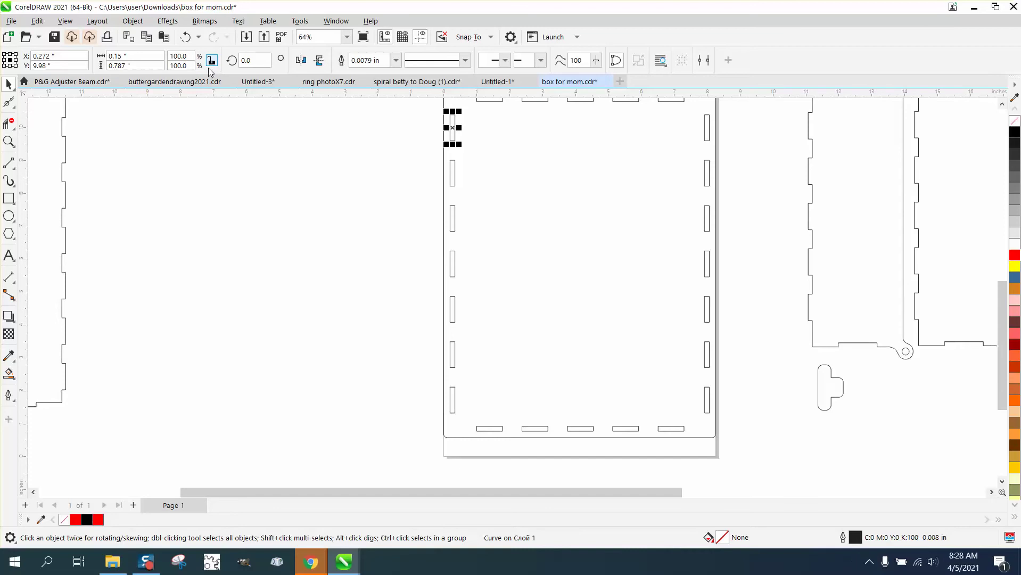
pyautogui.scroll(-1, 341, 220)
pyautogui.moveTo(391, 129); pyautogui.dragTo(442, 370)
pyautogui.click(133, 56)
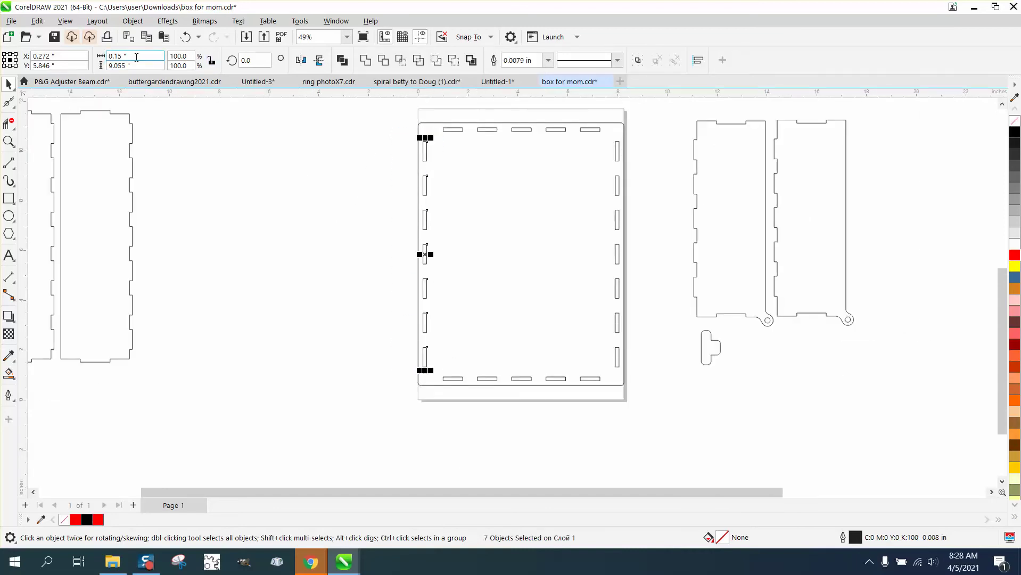
pyautogui.write('.125')
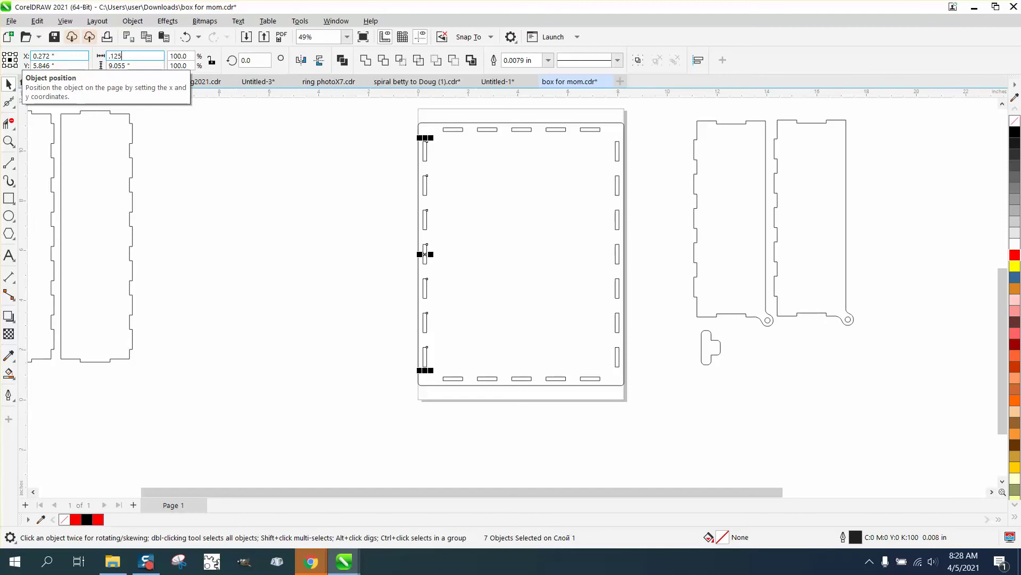
pyautogui.press('Return')
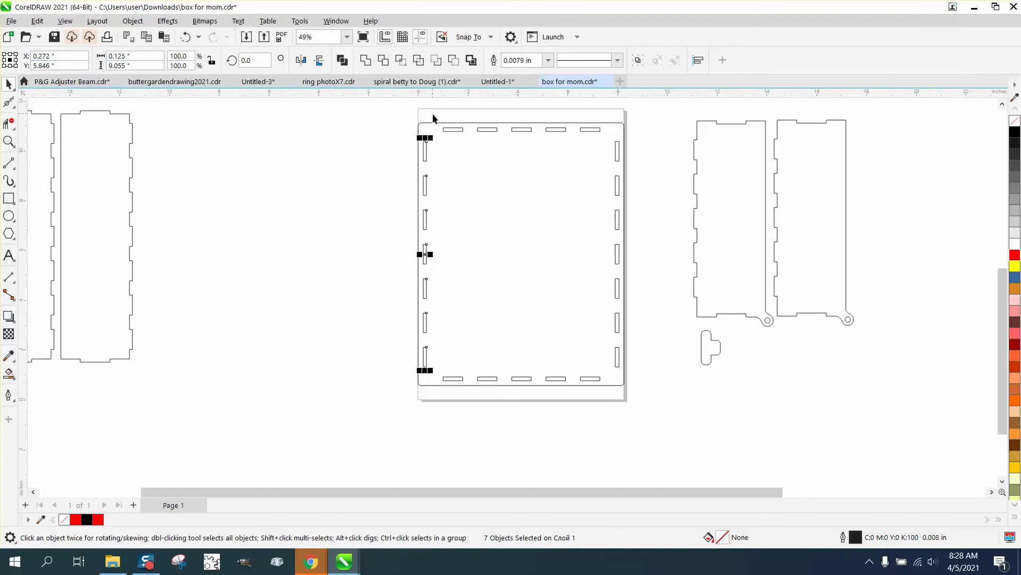
# Set the height of the five slots along the panel's top edge to 0.125 inches
pyautogui.moveTo(433, 115); pyautogui.dragTo(603, 142)
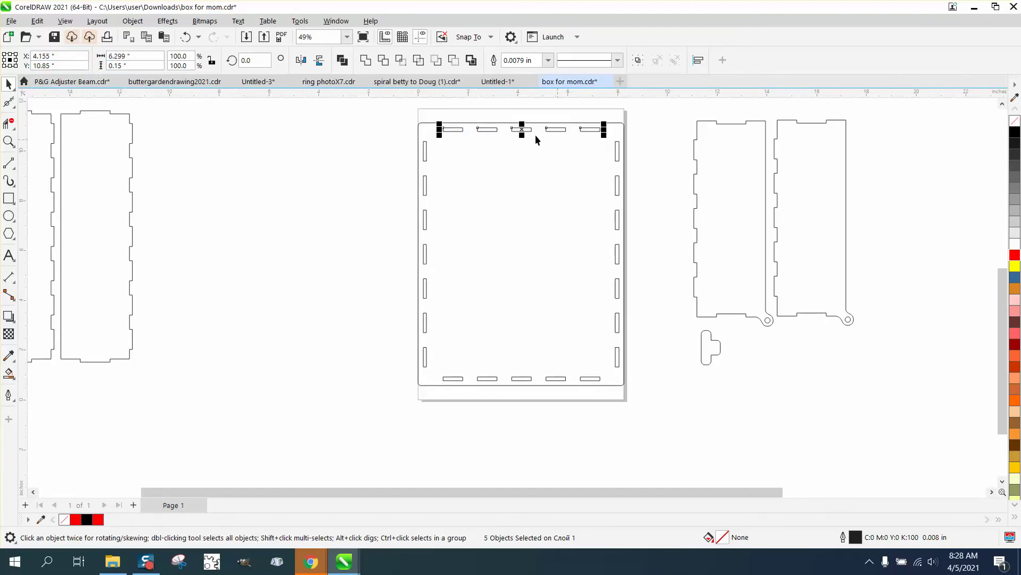
pyautogui.click(157, 65)
pyautogui.write('.125')
pyautogui.press('Return')
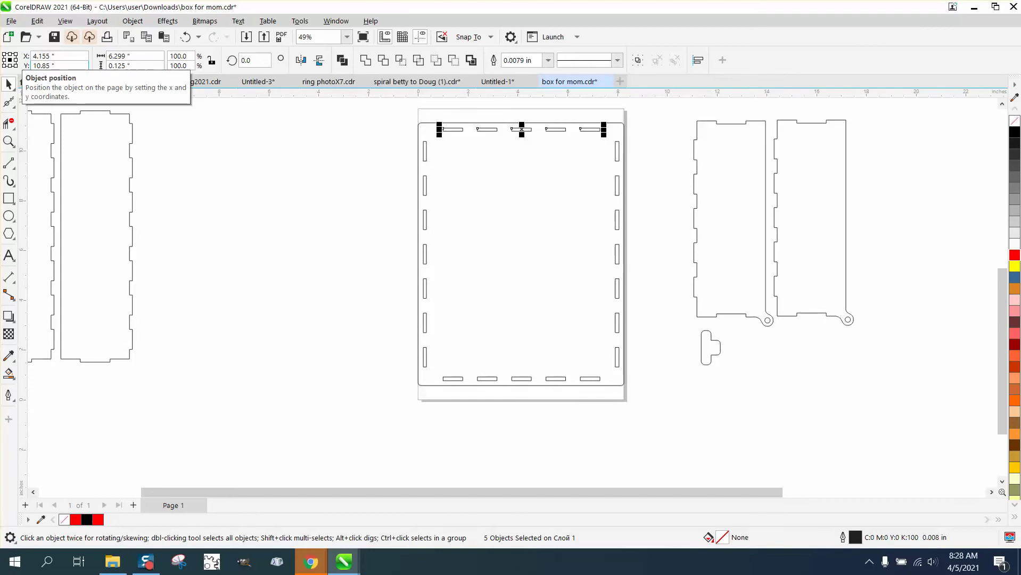
# Undo the slot size changes and the breaking apart of the panel curve
pyautogui.click(191, 41)
pyautogui.click(190, 41)
pyautogui.click(190, 41)
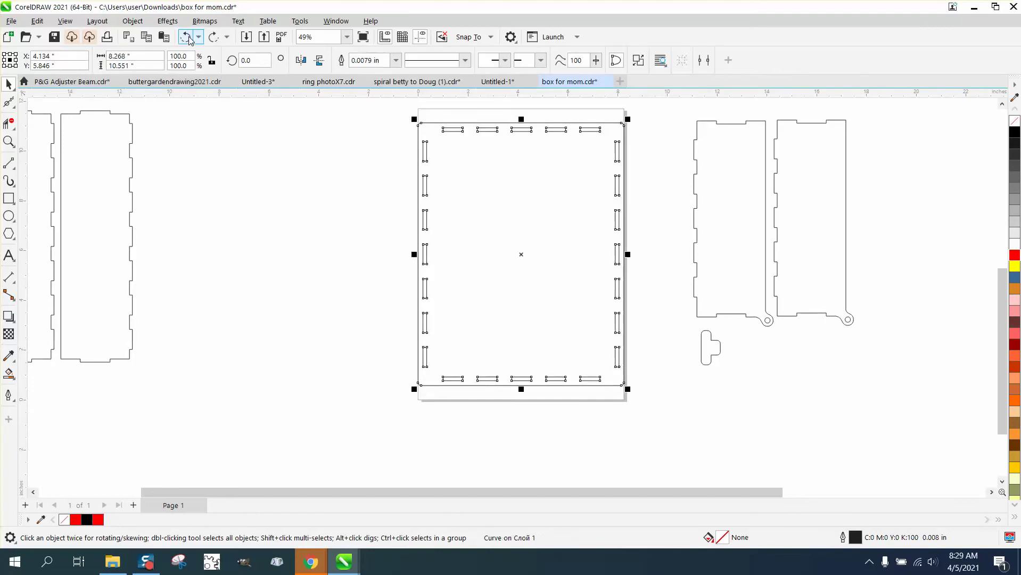
# Duplicate the slotted panel and place the copy left of the original, centred at about X -5.1, Y 5.95 inches
pyautogui.press('KP_Add')
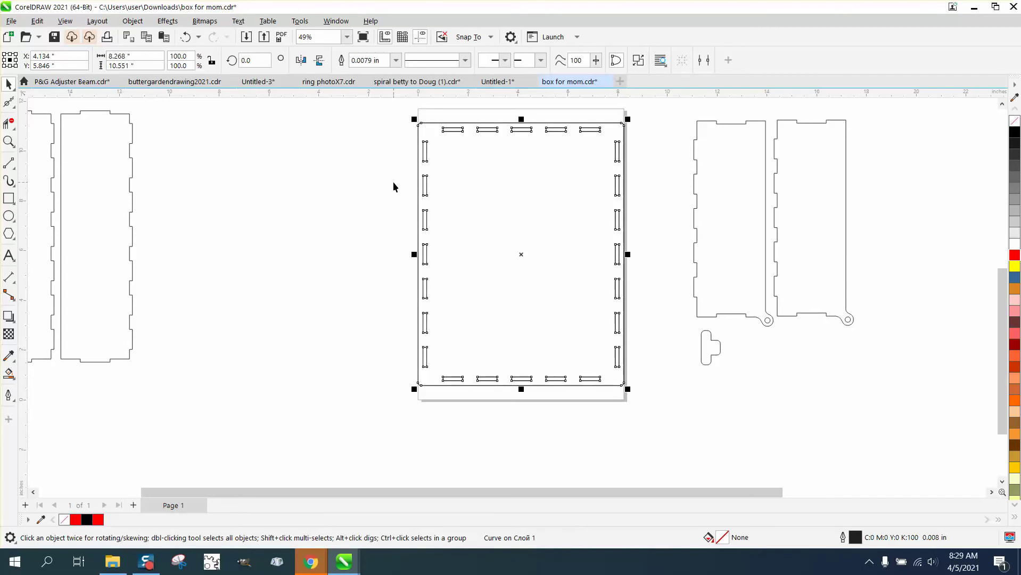
pyautogui.moveTo(515, 255); pyautogui.dragTo(283, 253)
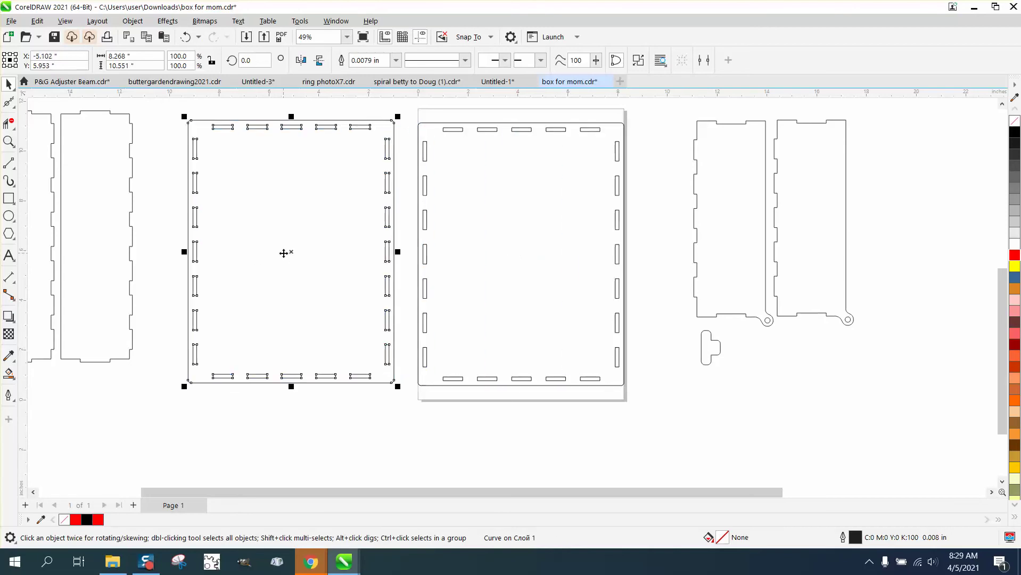
# Break the curve of the original slotted panel on the page apart, leaving the copy beside it intact
pyautogui.click(425, 160)
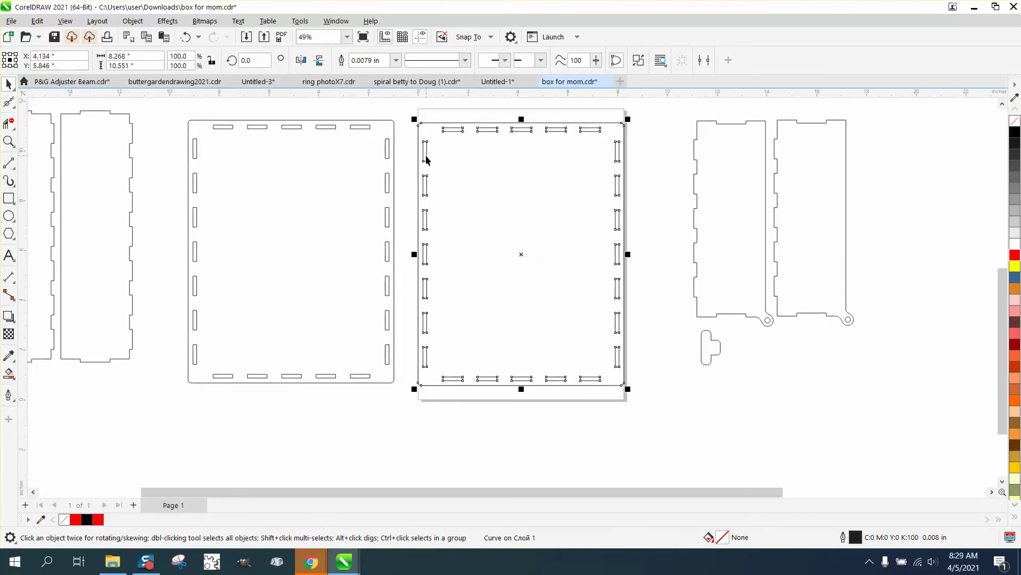
pyautogui.click(133, 21)
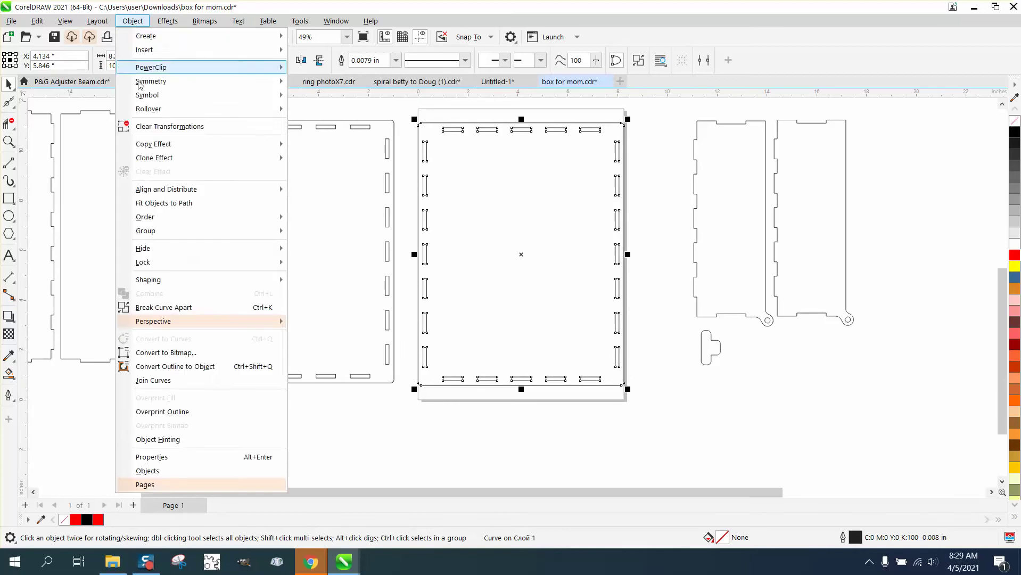
pyautogui.click(158, 307)
# Set the width of the upper six slots along the original panel's left edge to 0.125 inches
pyautogui.moveTo(412, 137); pyautogui.dragTo(436, 340)
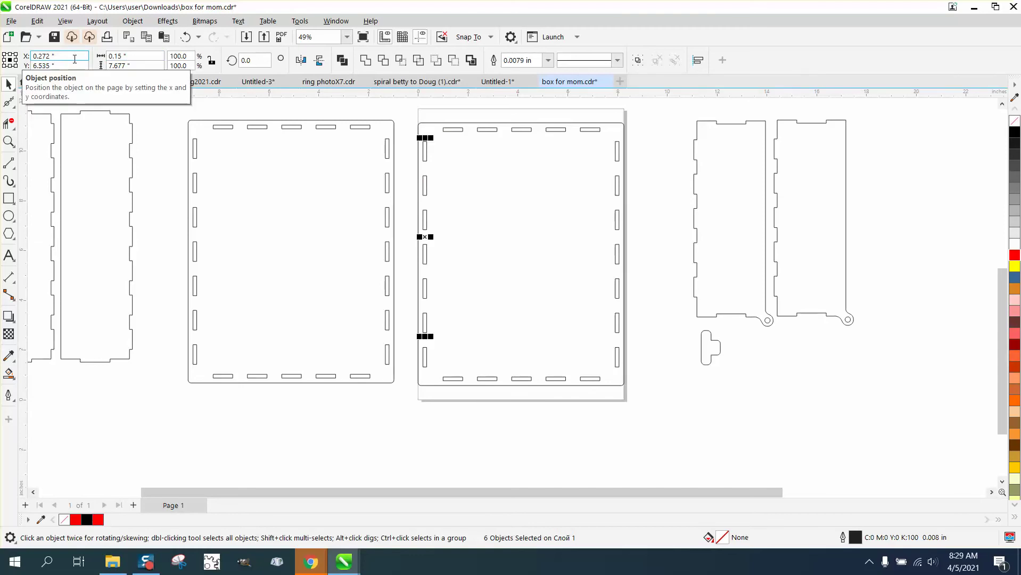
pyautogui.press('Delete')
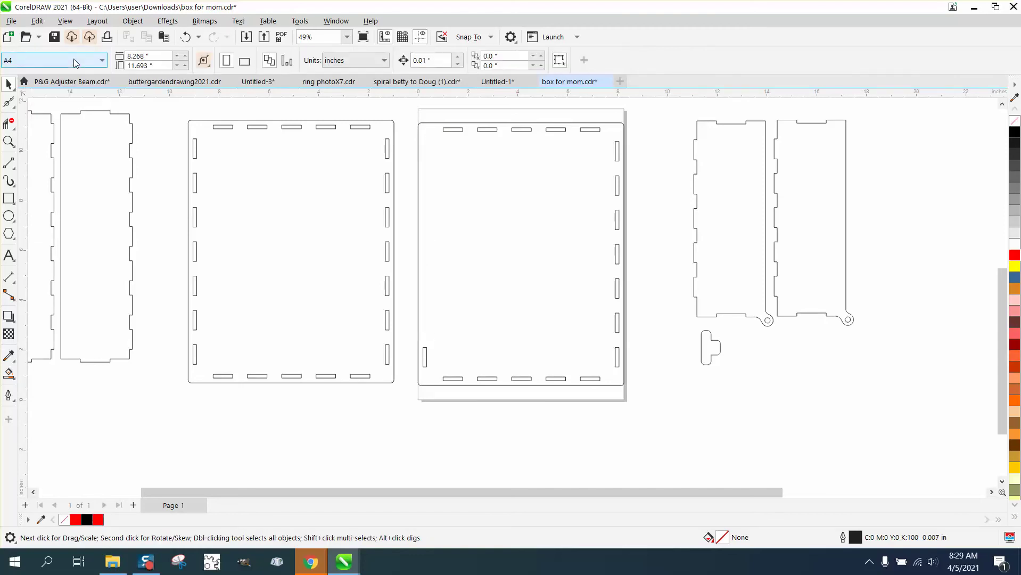
pyautogui.click(185, 37)
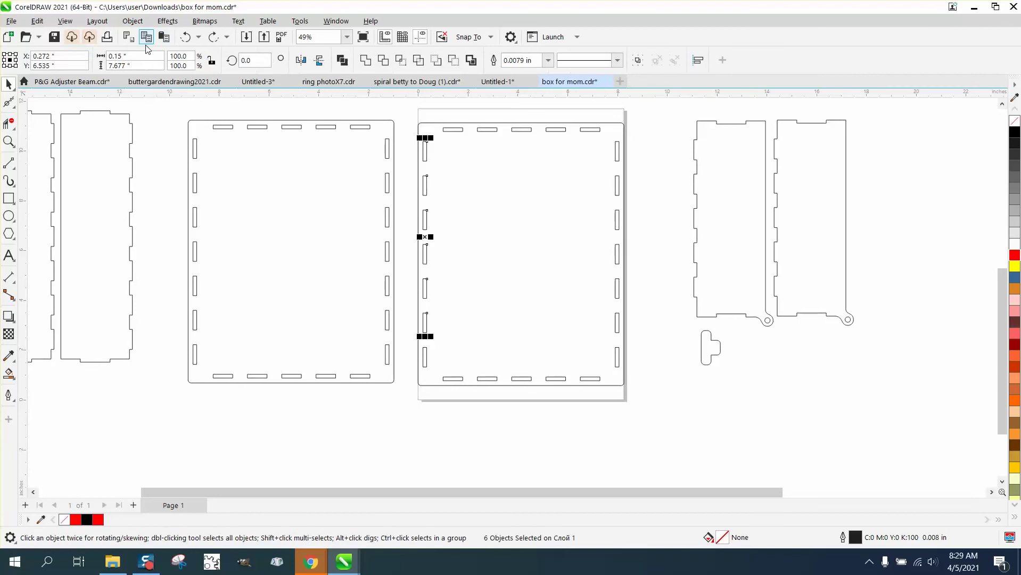
pyautogui.write('0.125')
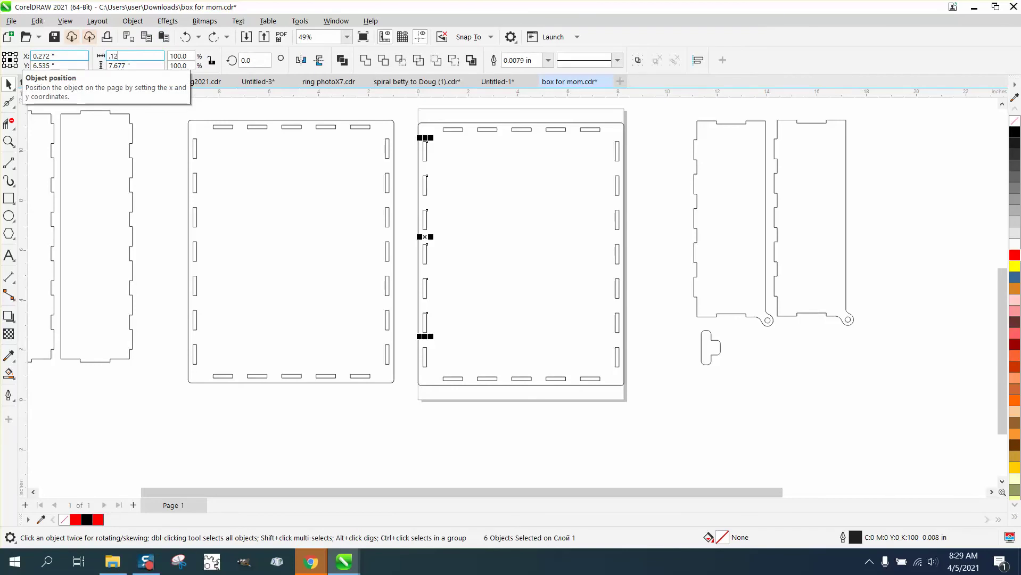
pyautogui.press('Return')
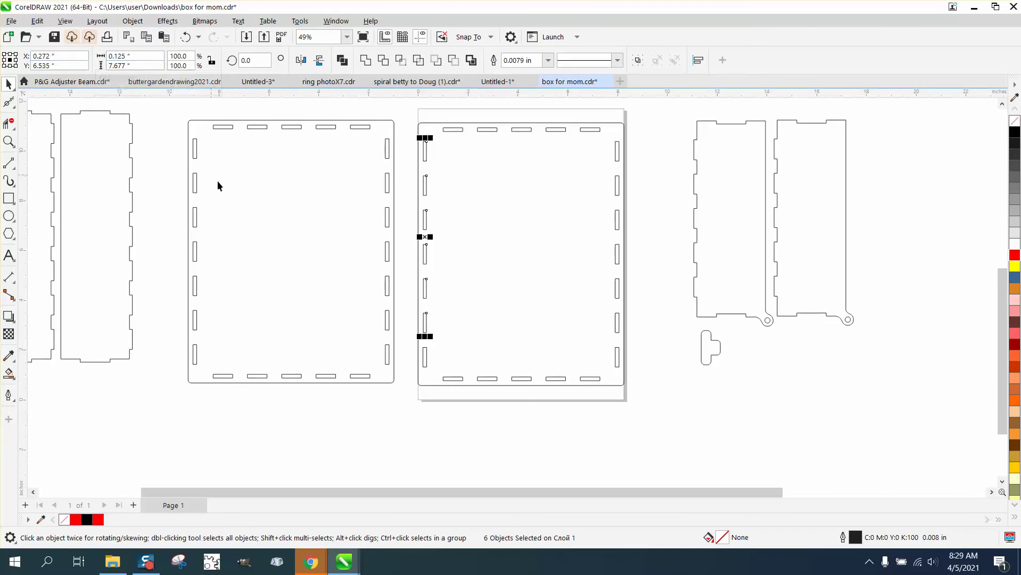
# Set the width of the lowest slot along the original panel's left edge to 0.125 inches
pyautogui.click(405, 341)
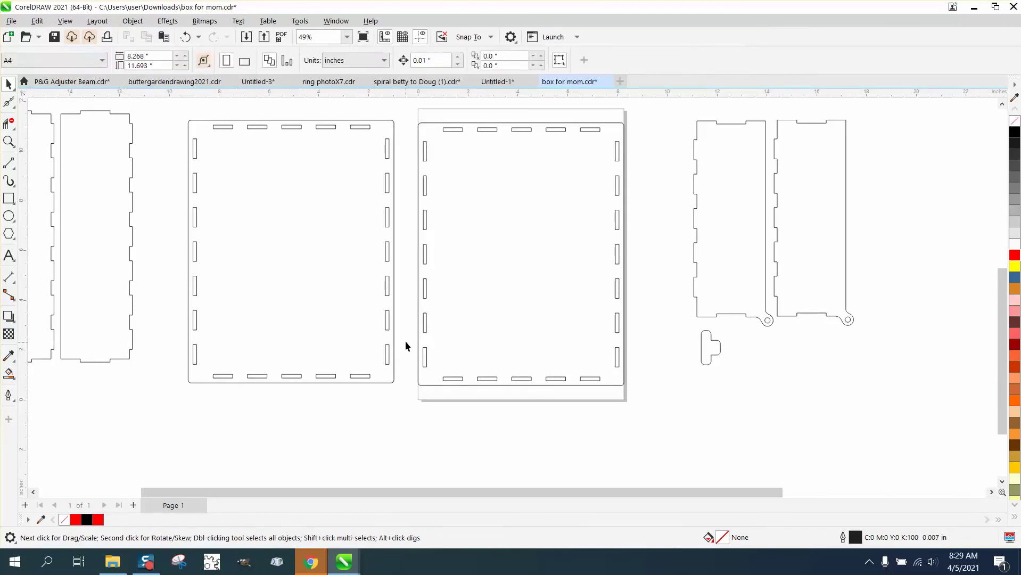
pyautogui.moveTo(435, 368); pyautogui.dragTo(436, 369)
pyautogui.click(130, 55)
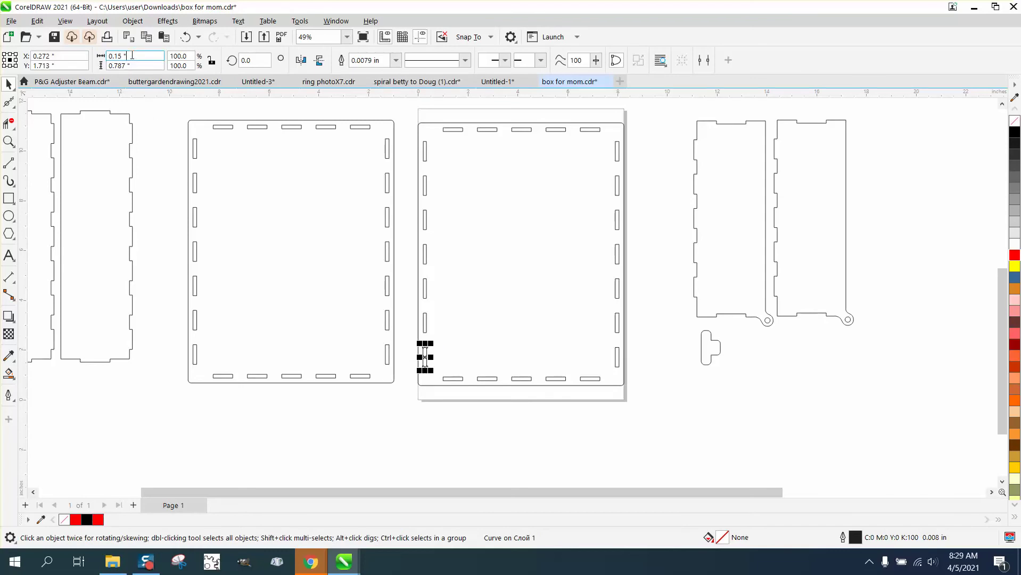
pyautogui.write('.125')
pyautogui.press('Return')
# Set the height of the five slots along the original panel's top edge to 0.125 inches
pyautogui.moveTo(423, 110); pyautogui.dragTo(607, 142)
pyautogui.click(106, 66)
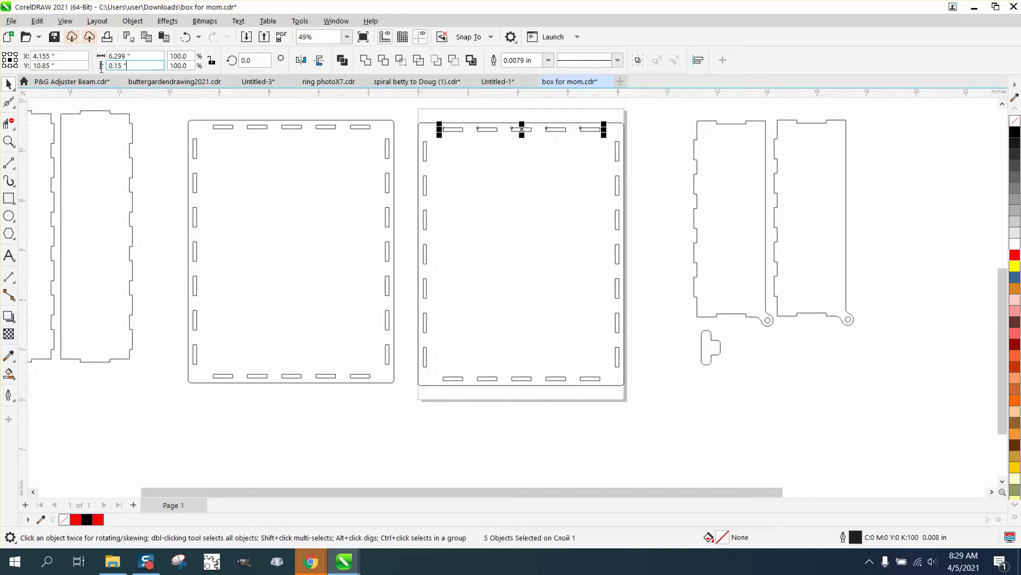
pyautogui.hotkey('ctrl', 'a')
pyautogui.press('BackSpace')
pyautogui.write('.125')
pyautogui.press('Return')
# Set the height of the five slots along the original panel's bottom edge to 0.125 inches
pyautogui.moveTo(402, 370); pyautogui.dragTo(607, 410)
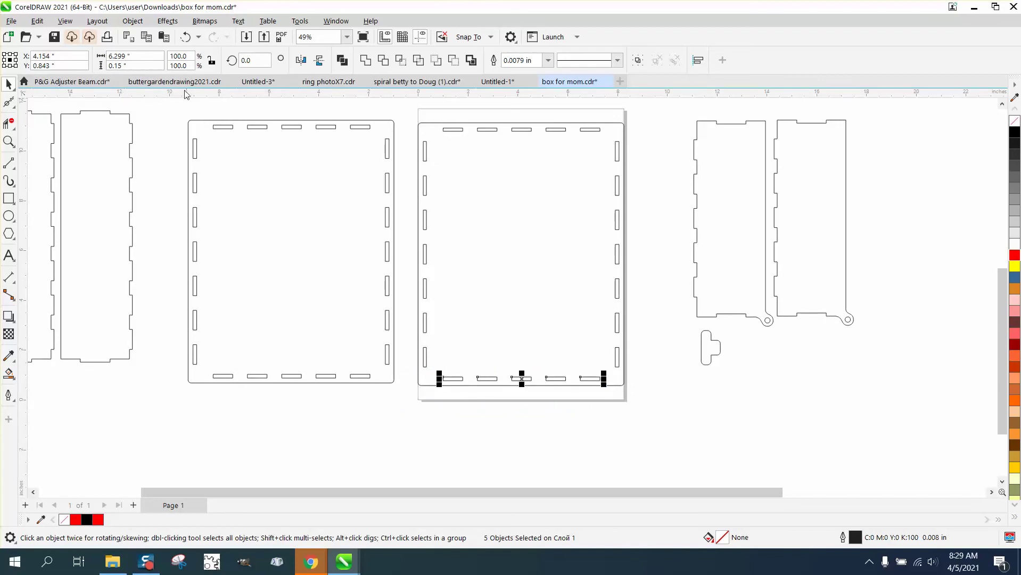
pyautogui.click(108, 65)
pyautogui.write('.125')
pyautogui.press('Return')
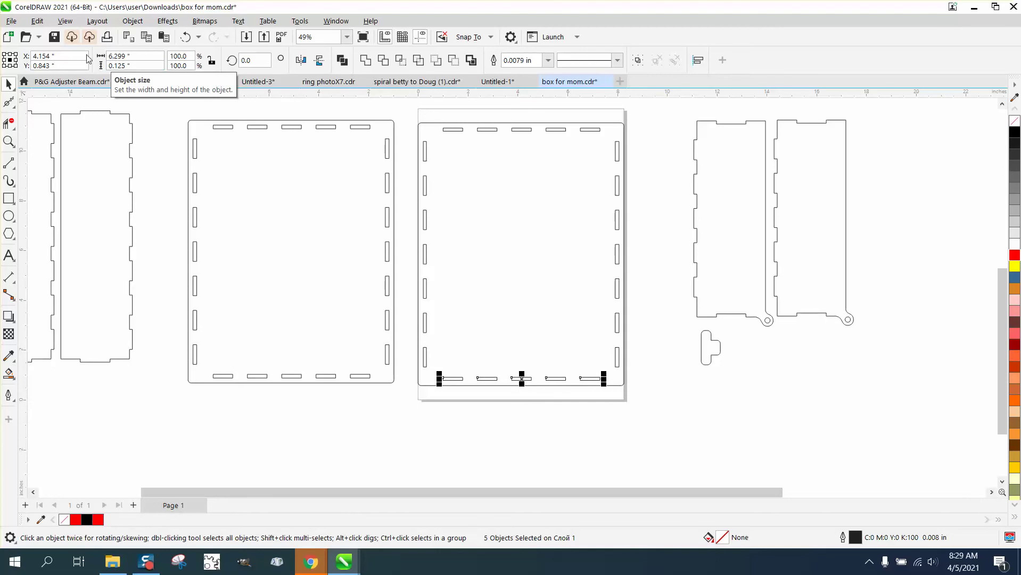
# Set the width of the seven slots along the original panel's right edge to 0.125 inches
pyautogui.moveTo(646, 132); pyautogui.dragTo(606, 373)
pyautogui.click(128, 56)
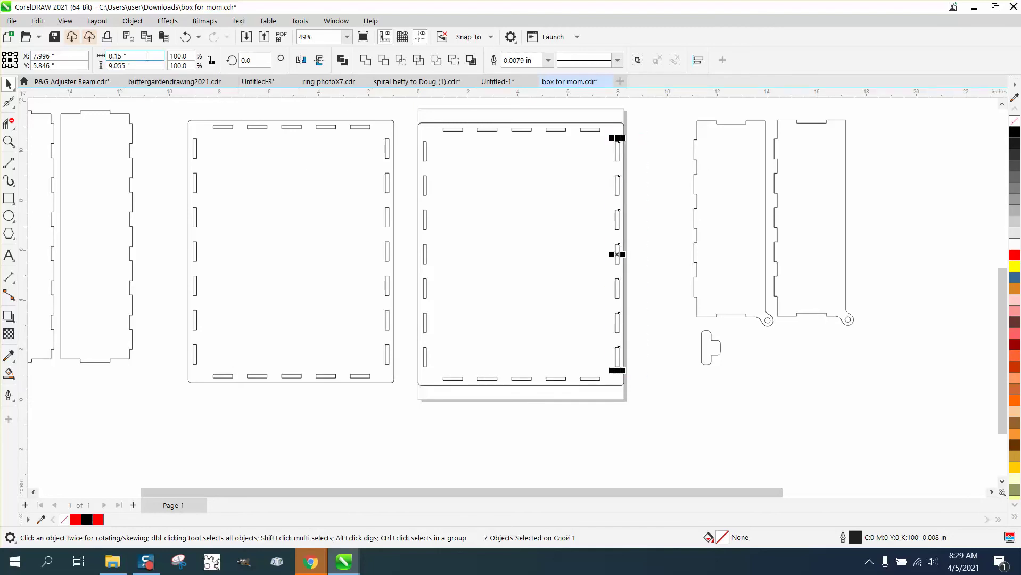
pyautogui.write('.125')
pyautogui.press('Return')
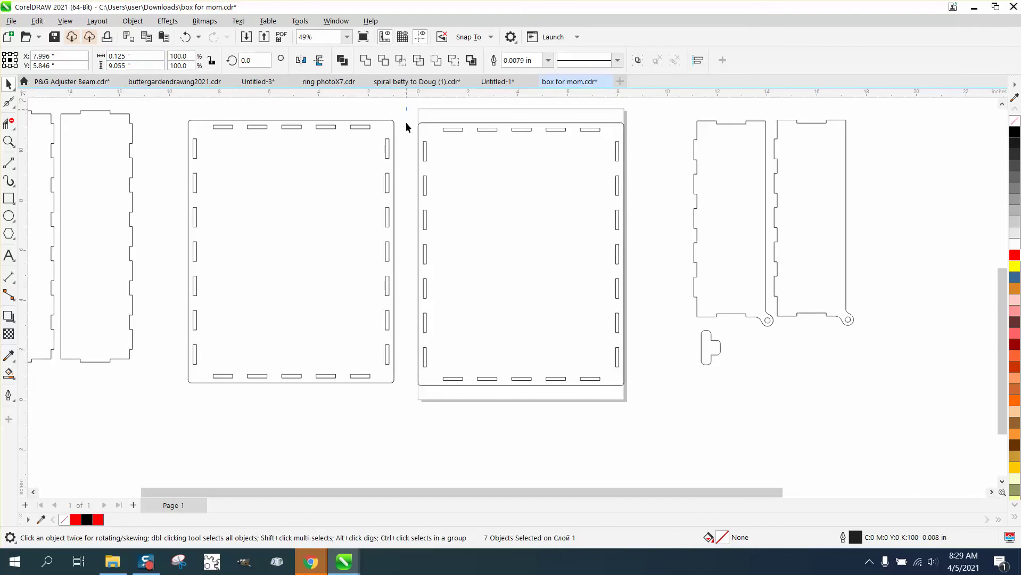
# Group the resized panel's outline together with all of its slots
pyautogui.moveTo(406, 117); pyautogui.dragTo(615, 419)
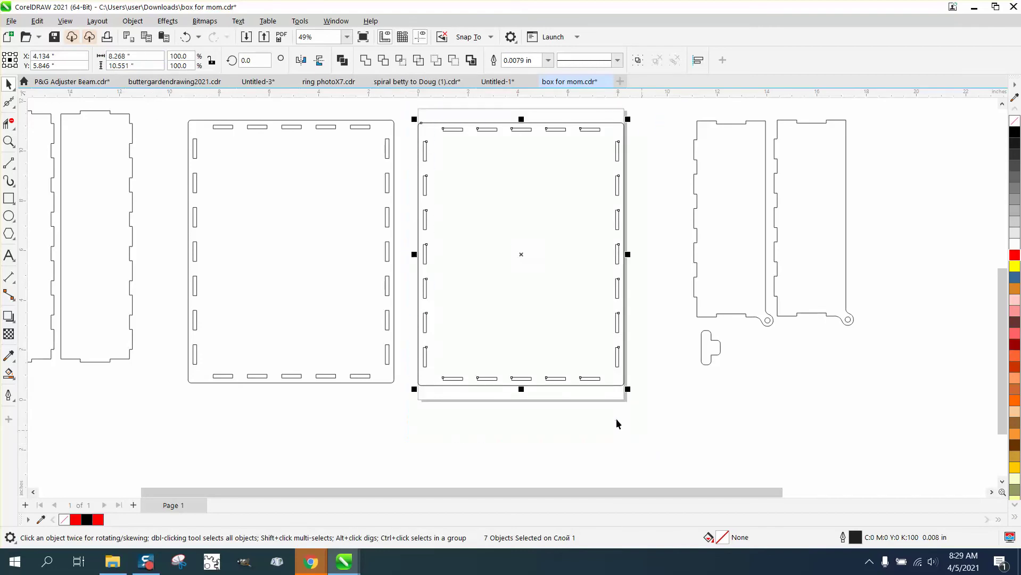
pyautogui.click(132, 21)
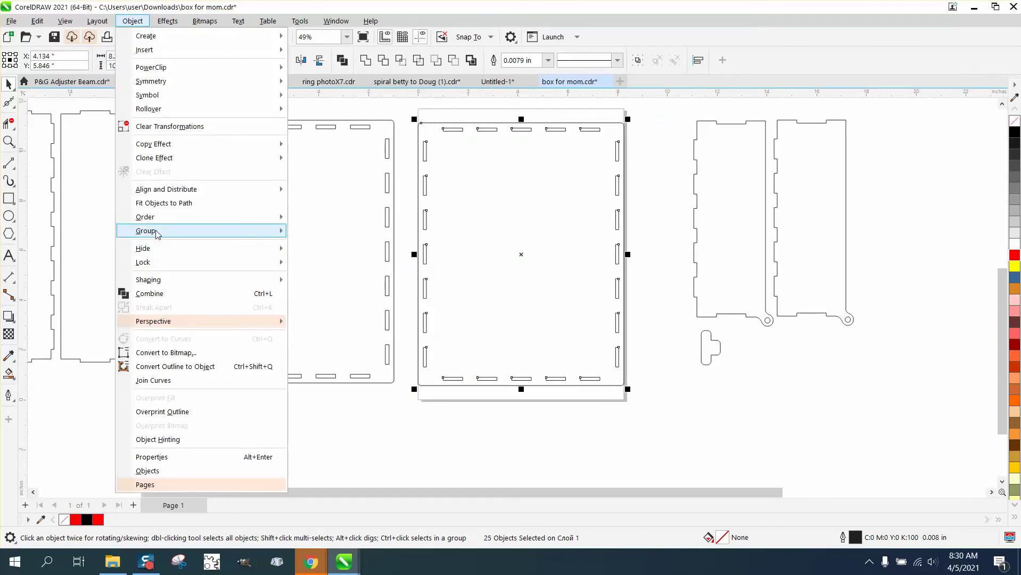
pyautogui.click(296, 234)
# Outline the unmodified panel copy in red and centre it on the page over the resized panel
pyautogui.moveTo(175, 111); pyautogui.dragTo(291, 323)
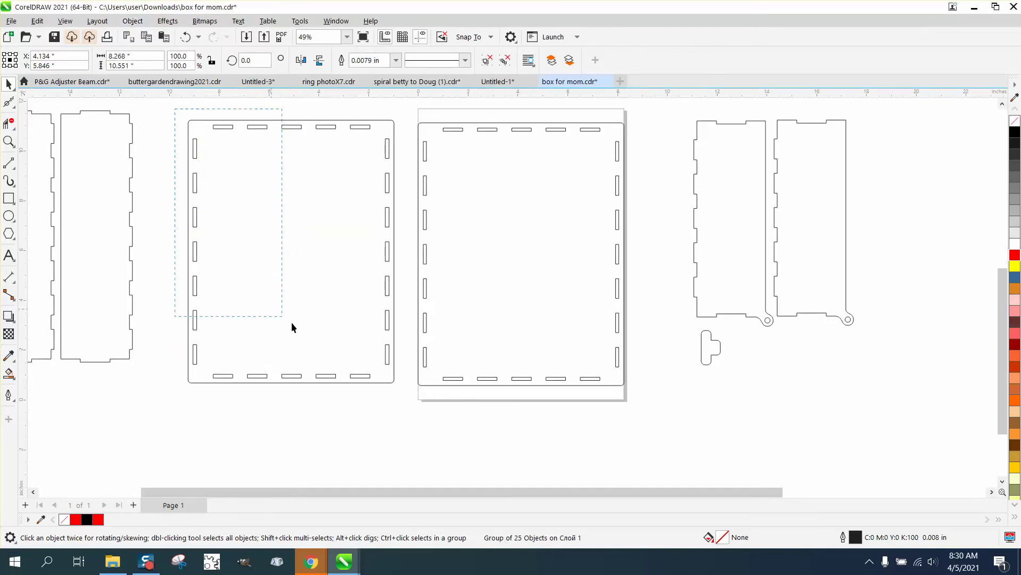
pyautogui.moveTo(402, 397); pyautogui.dragTo(405, 398)
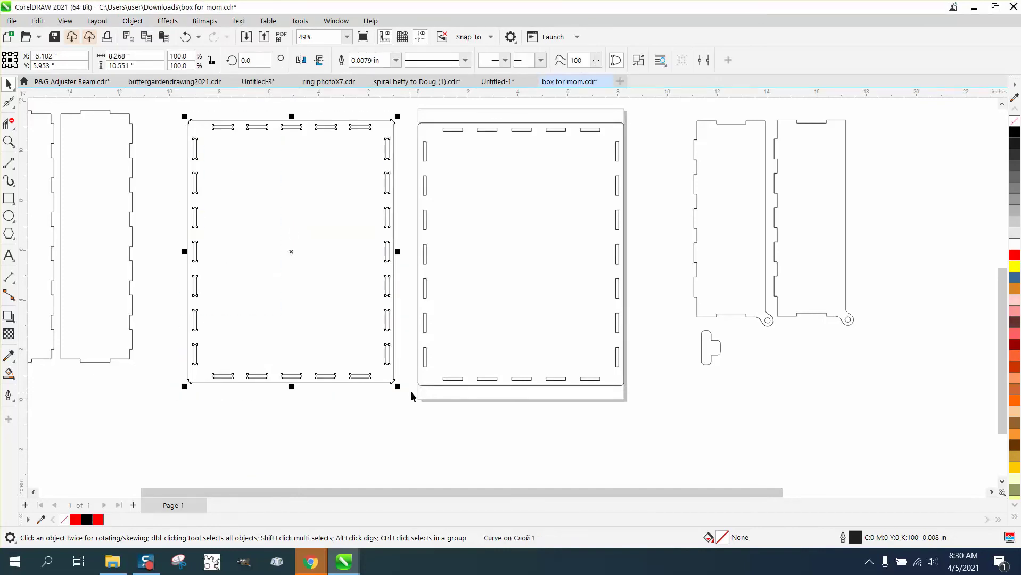
pyautogui.rightClick(1015, 255)
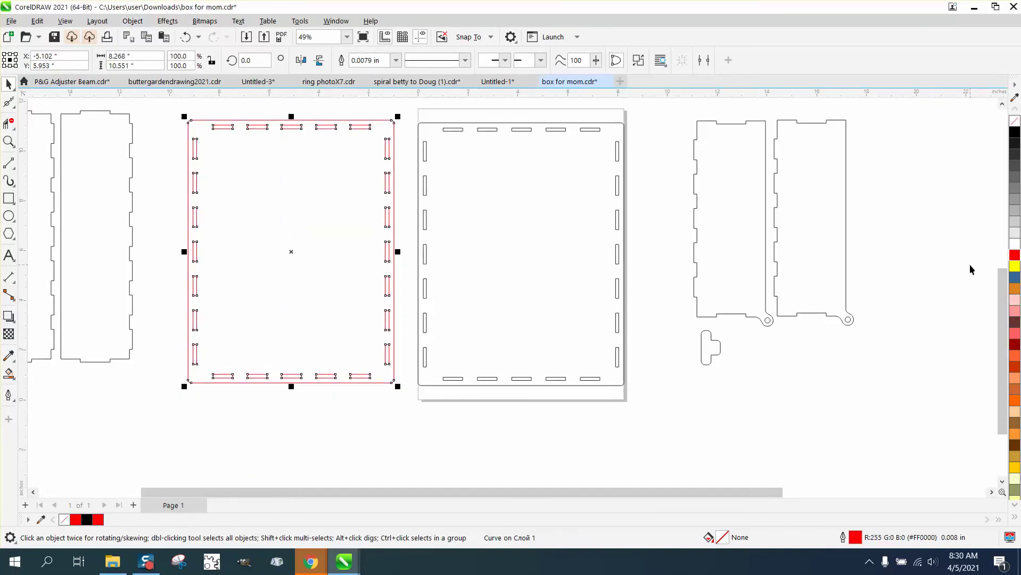
pyautogui.press('p')
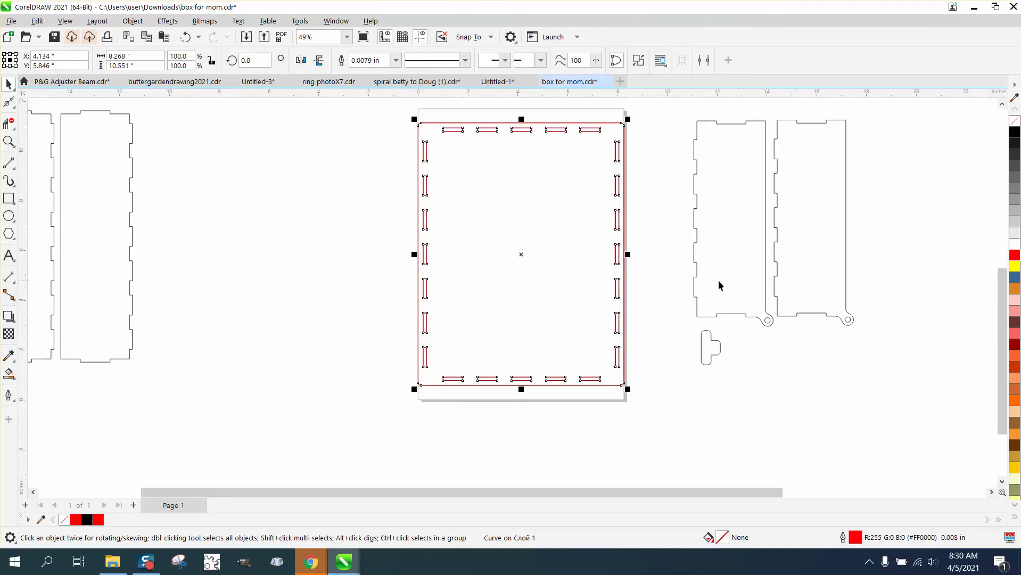
# Compare the red and black slot outlines up close near the panel's upper edge
pyautogui.click(12, 143)
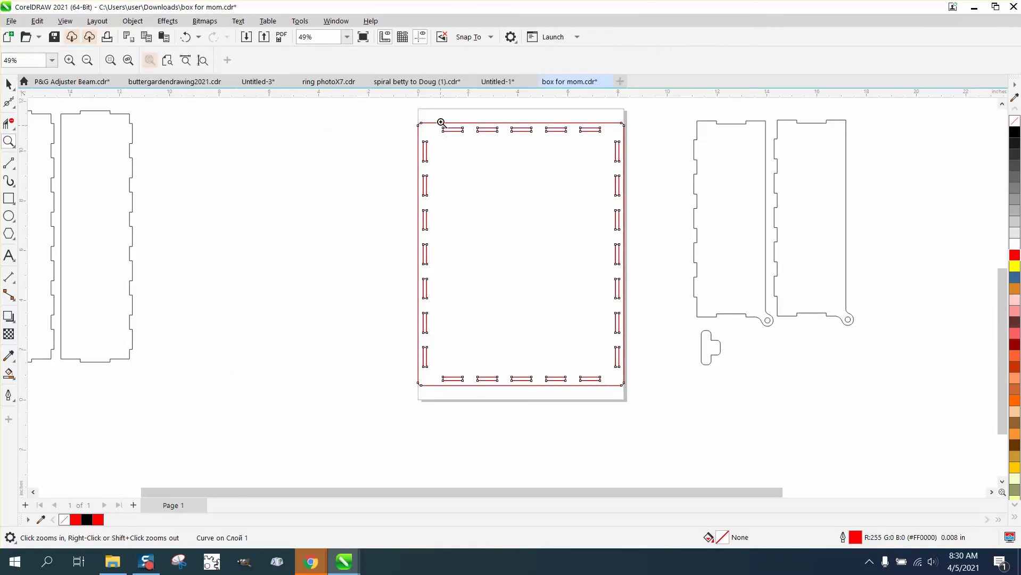
pyautogui.moveTo(442, 122); pyautogui.dragTo(477, 151)
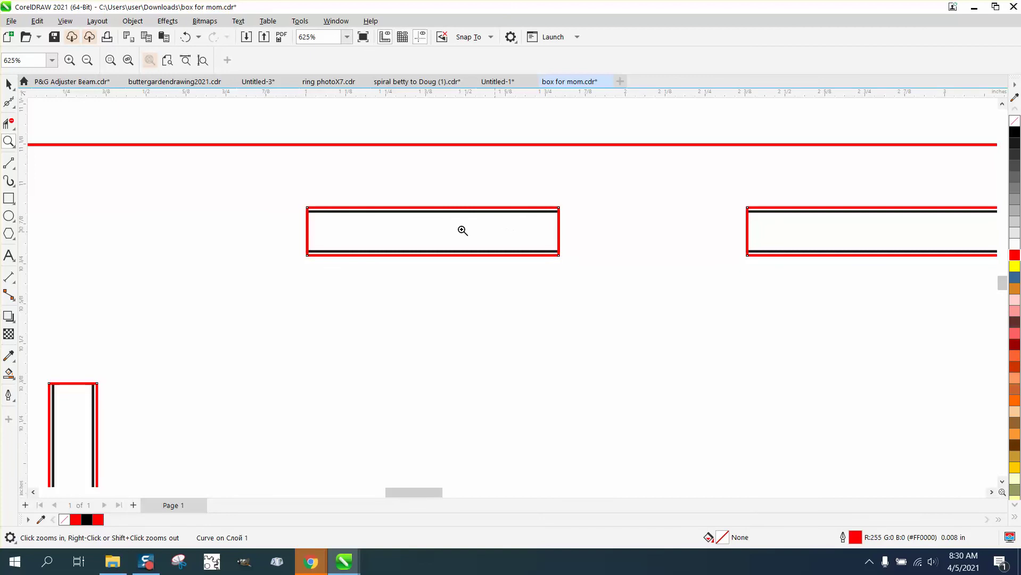
pyautogui.rightClick(421, 206)
pyautogui.rightClick(419, 204)
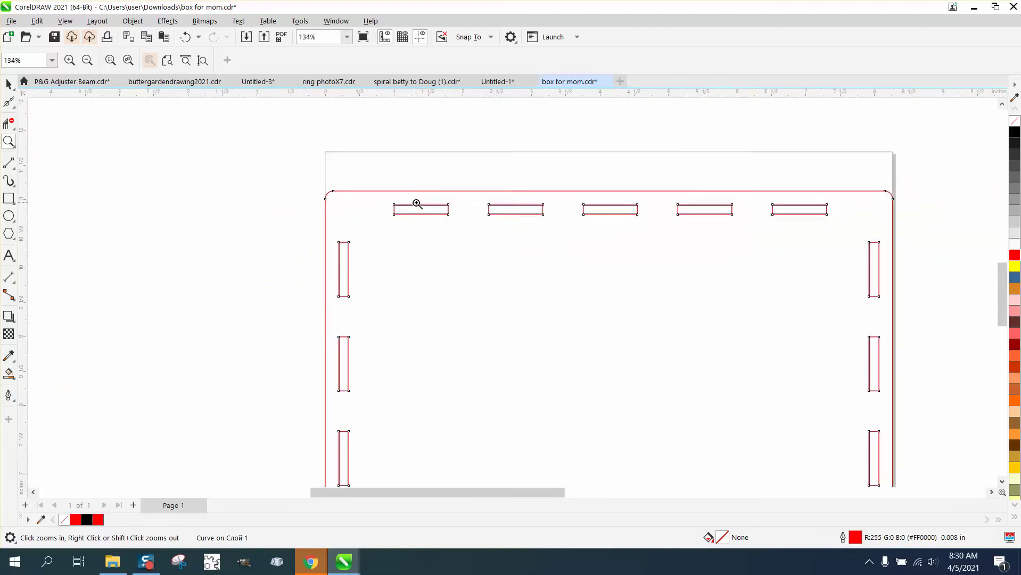
pyautogui.rightClick(418, 204)
# Move the red panel copy off the resized panel into the empty space to its left
pyautogui.click(8, 84)
pyautogui.click(508, 323)
pyautogui.moveTo(509, 324); pyautogui.dragTo(103, 314)
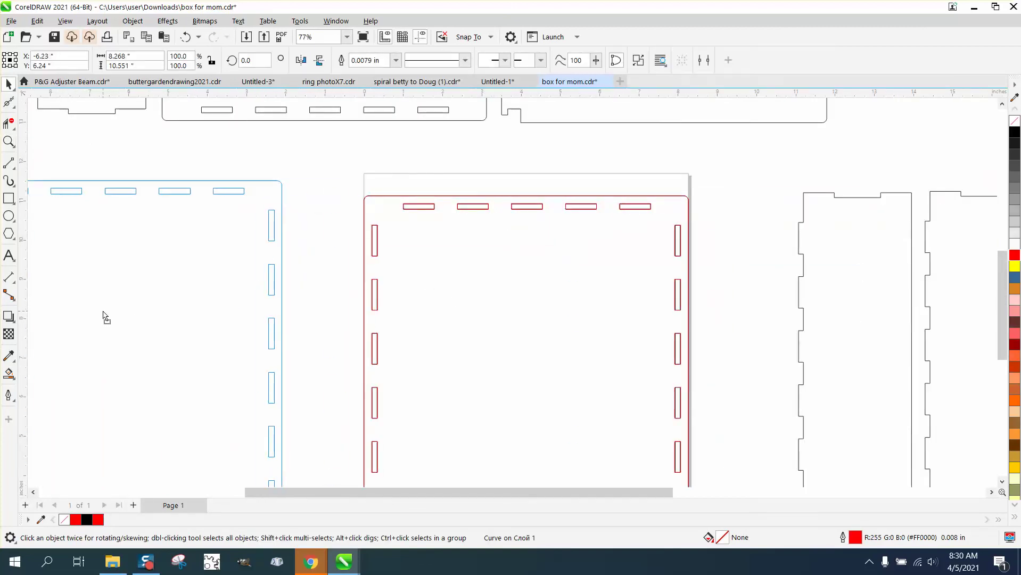
pyautogui.scroll(-1, 319, 220)
pyautogui.scroll(-1, 412, 471)
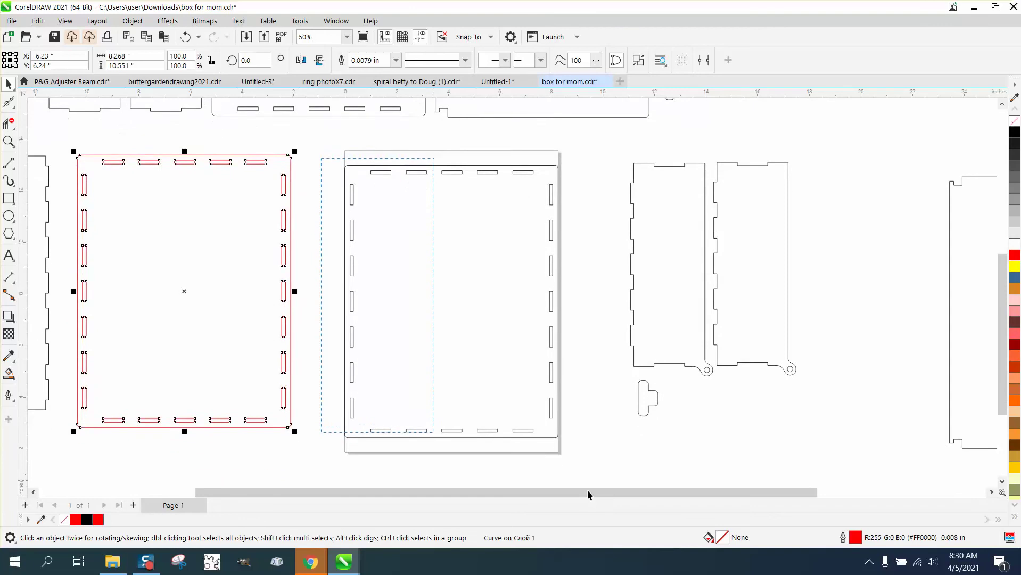
# Give the grouped resized panel a red outline with Hairline width
pyautogui.click(556, 421)
pyautogui.rightClick(1016, 266)
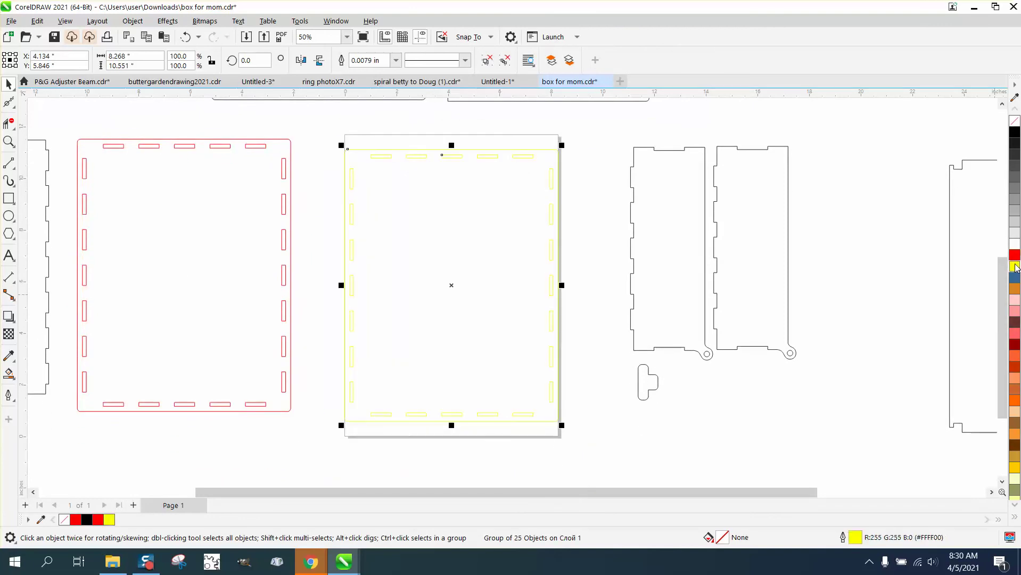
pyautogui.rightClick(1014, 255)
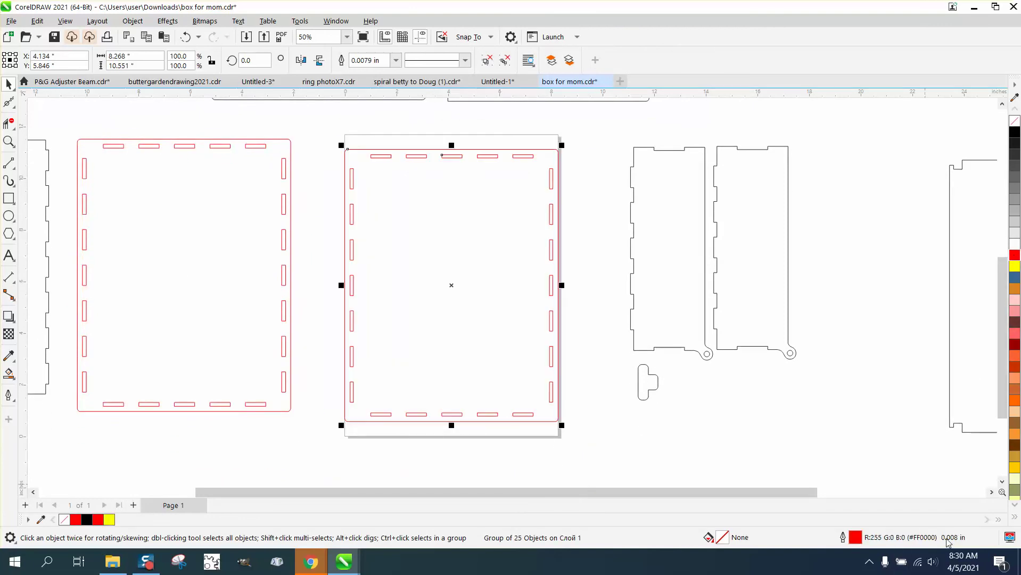
pyautogui.doubleClick(857, 538)
pyautogui.click(429, 234)
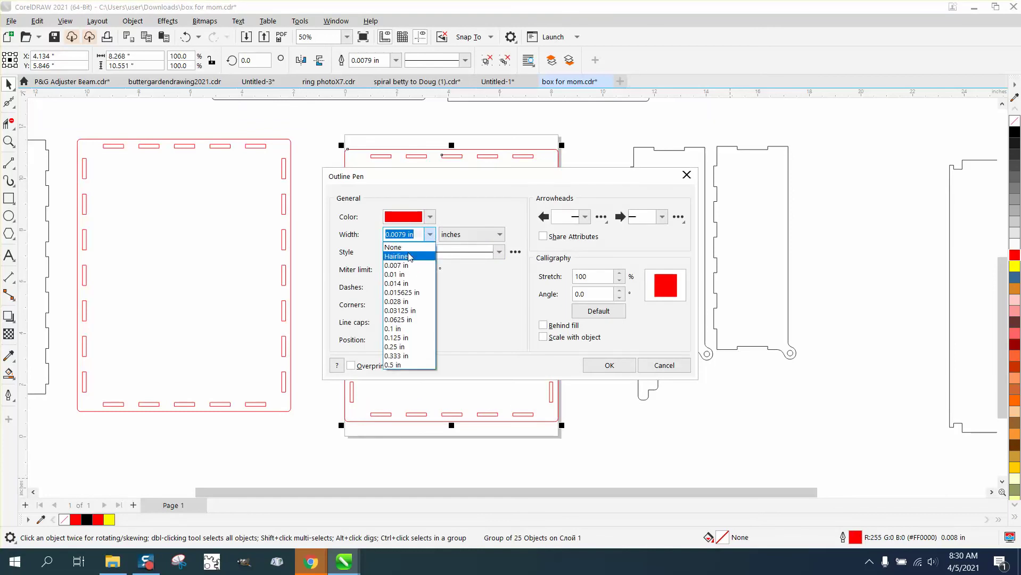
pyautogui.click(407, 257)
pyautogui.click(610, 365)
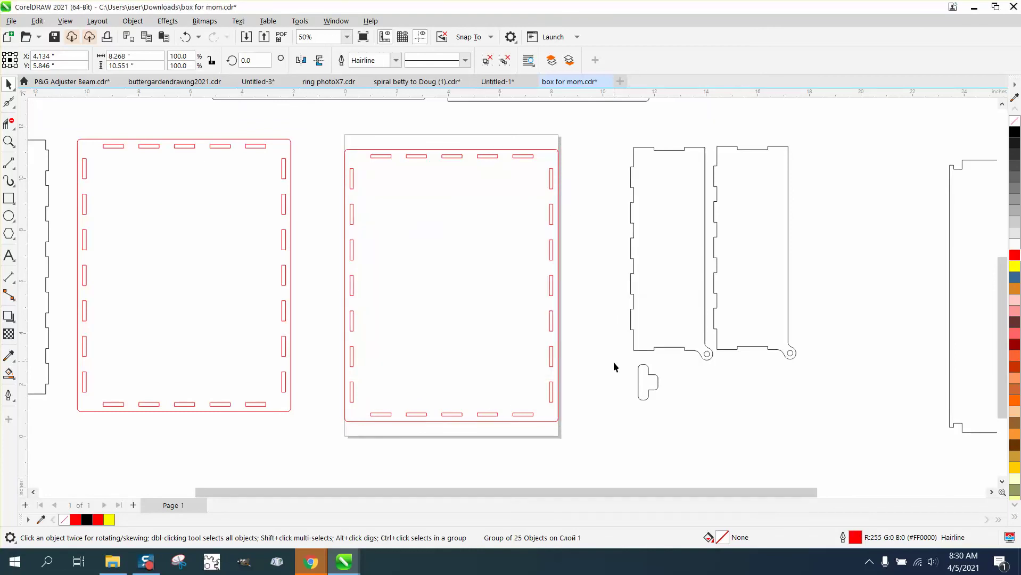
# Delete the red unmodified panel copy beside the page
pyautogui.click(633, 334)
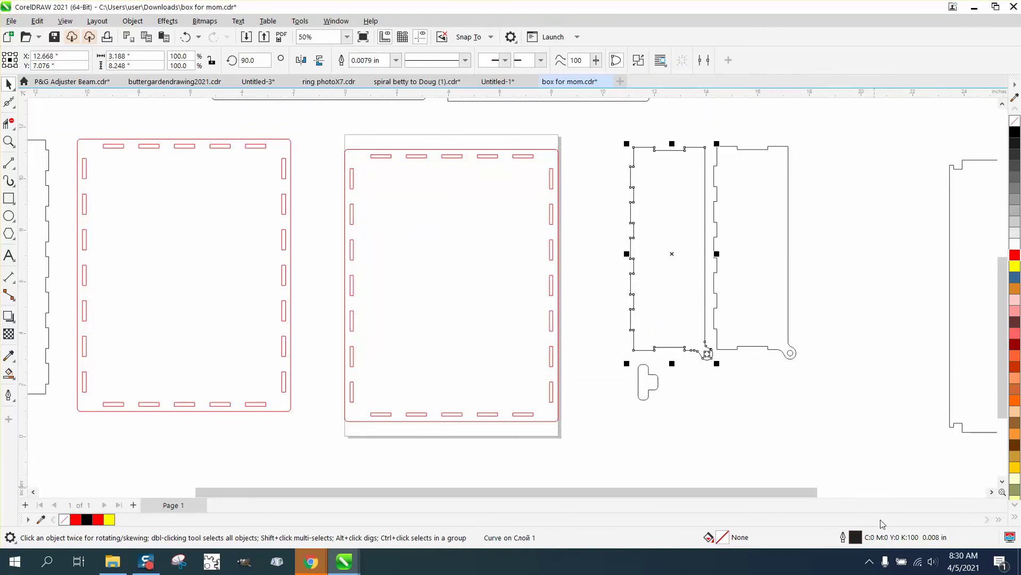
pyautogui.scroll(-2, 636, 400)
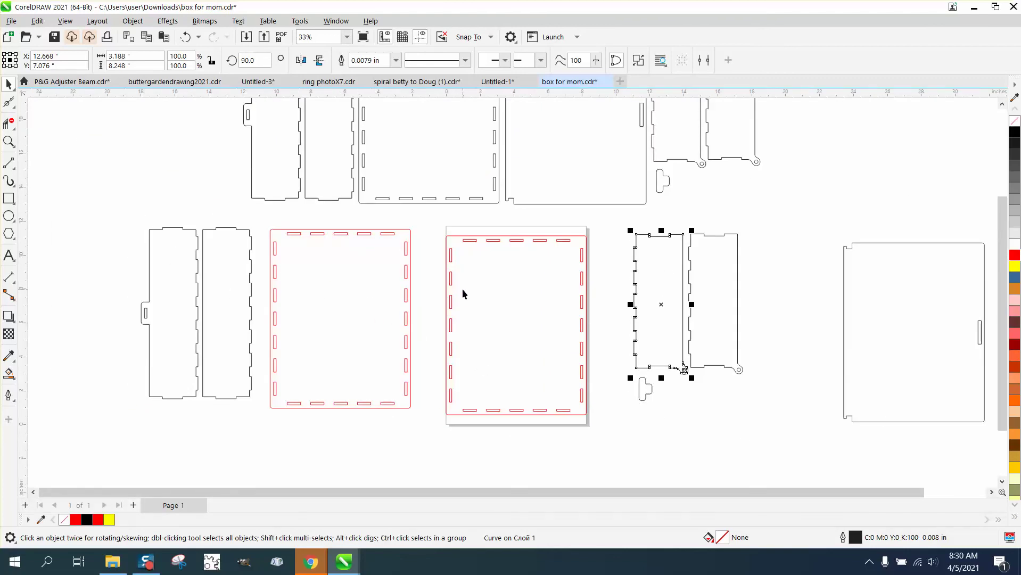
pyautogui.click(385, 287)
pyautogui.press('Delete')
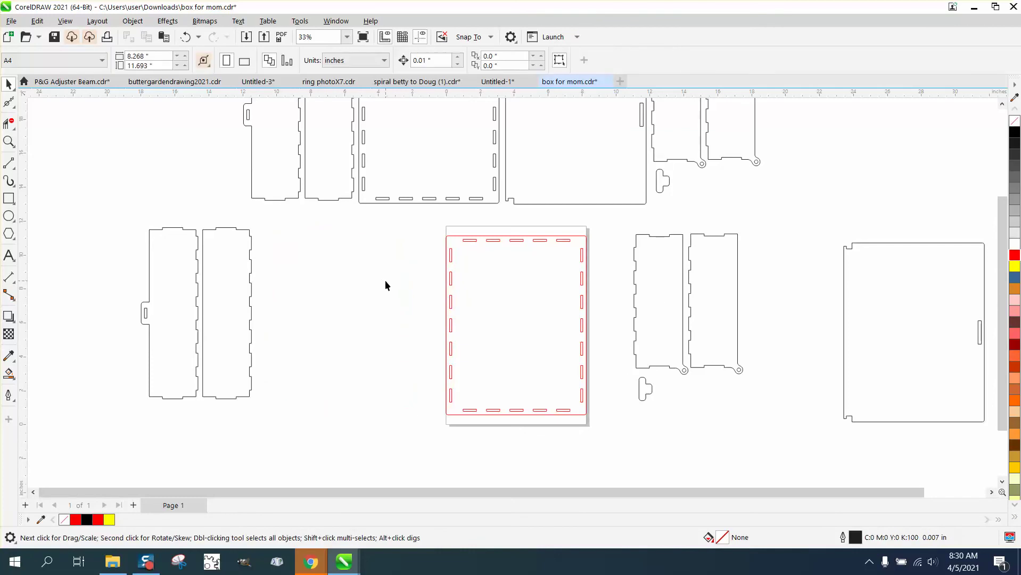
# Move the small red parts above the layout farther left, away from the box parts
pyautogui.scroll(-2, 387, 282)
pyautogui.scroll(-1, 381, 267)
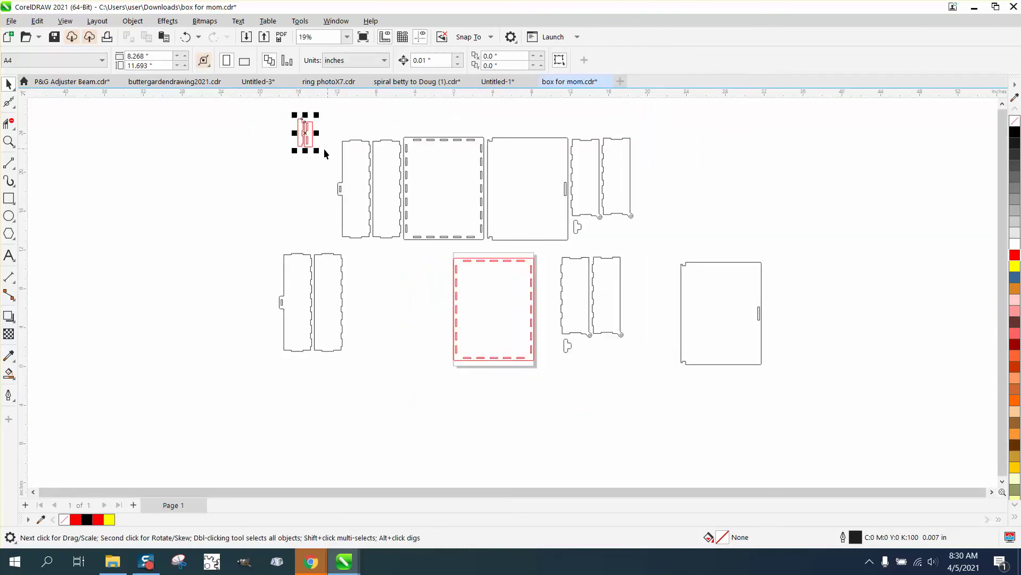
pyautogui.moveTo(305, 133); pyautogui.dragTo(186, 124)
# Set the outline width of all box parts in both rows to Hairline
pyautogui.moveTo(216, 116)
pyautogui.mouseDown()
pyautogui.moveTo(271, 128)
pyautogui.moveTo(342, 309)
pyautogui.moveTo(851, 433)
pyautogui.mouseUp()
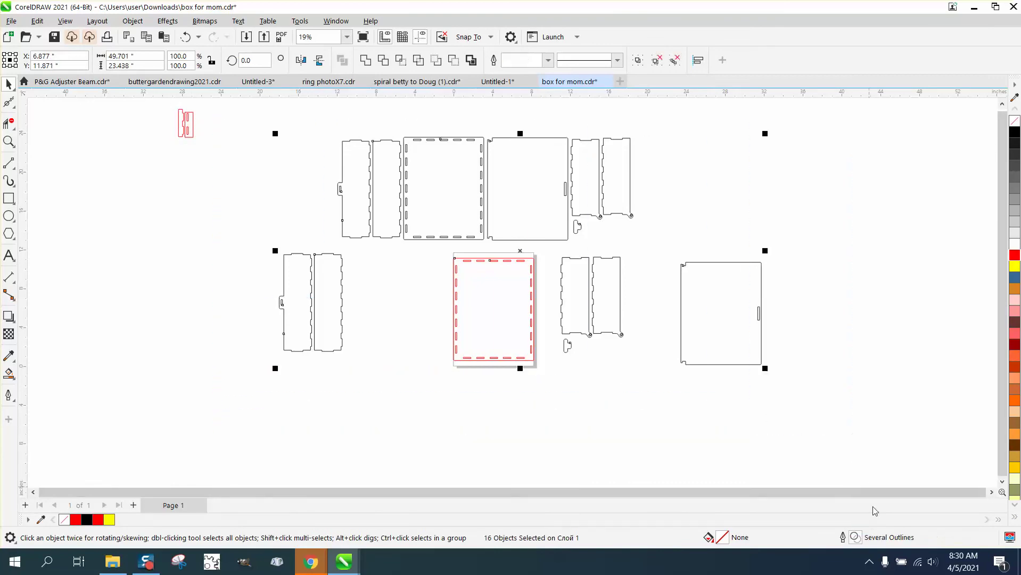
pyautogui.doubleClick(856, 539)
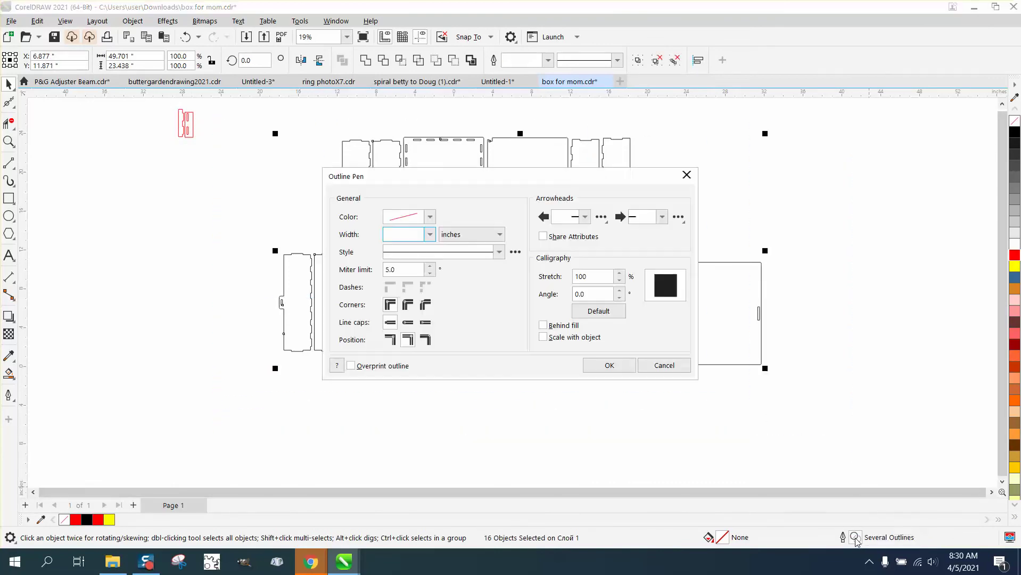
pyautogui.click(430, 234)
pyautogui.click(409, 254)
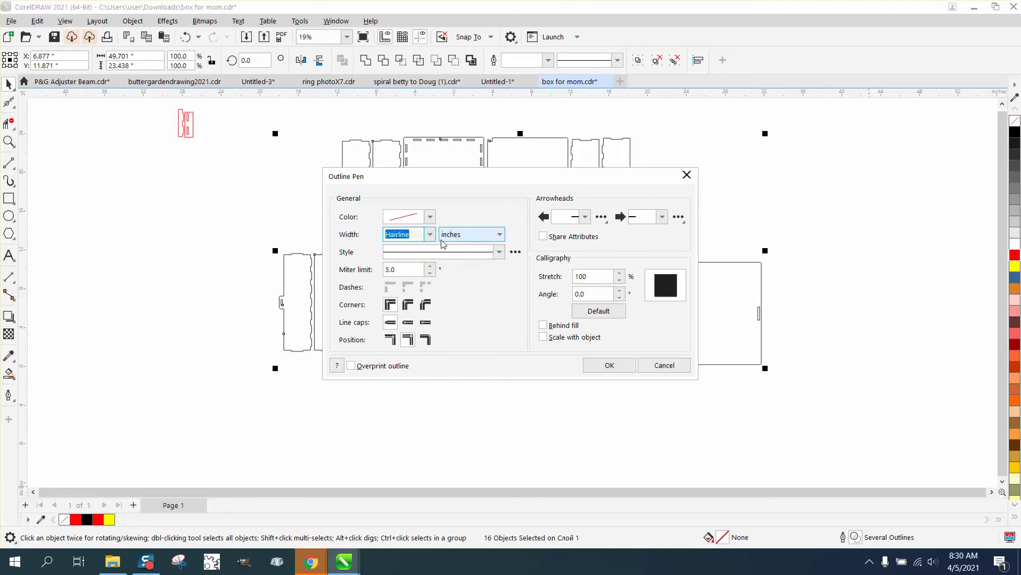
pyautogui.click(429, 217)
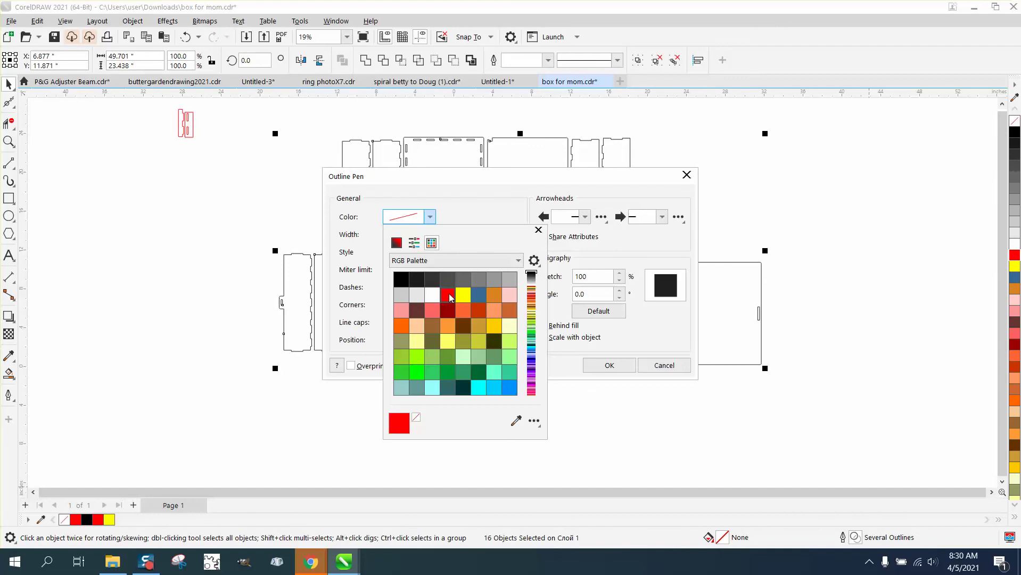
pyautogui.click(604, 366)
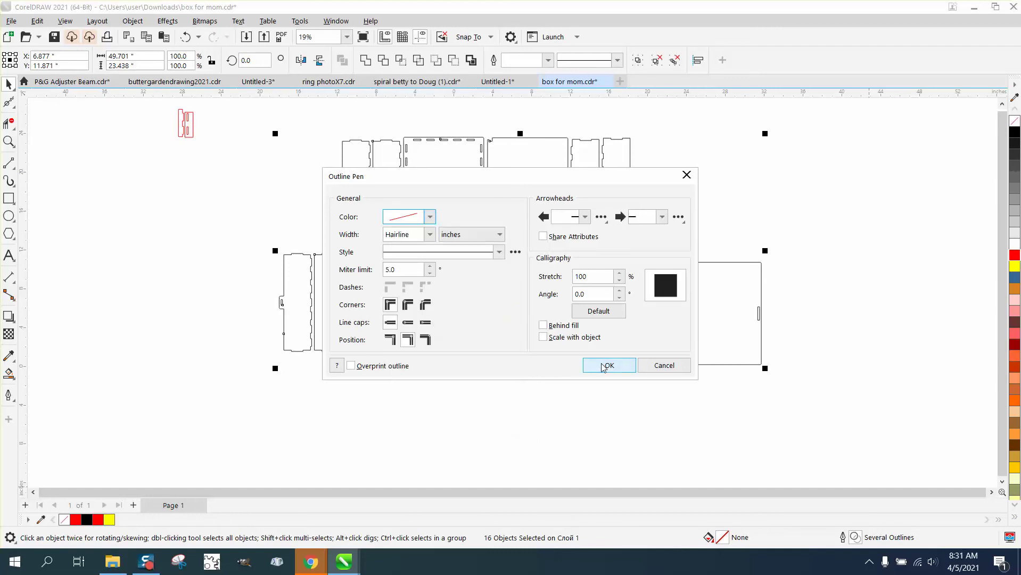
pyautogui.click(597, 367)
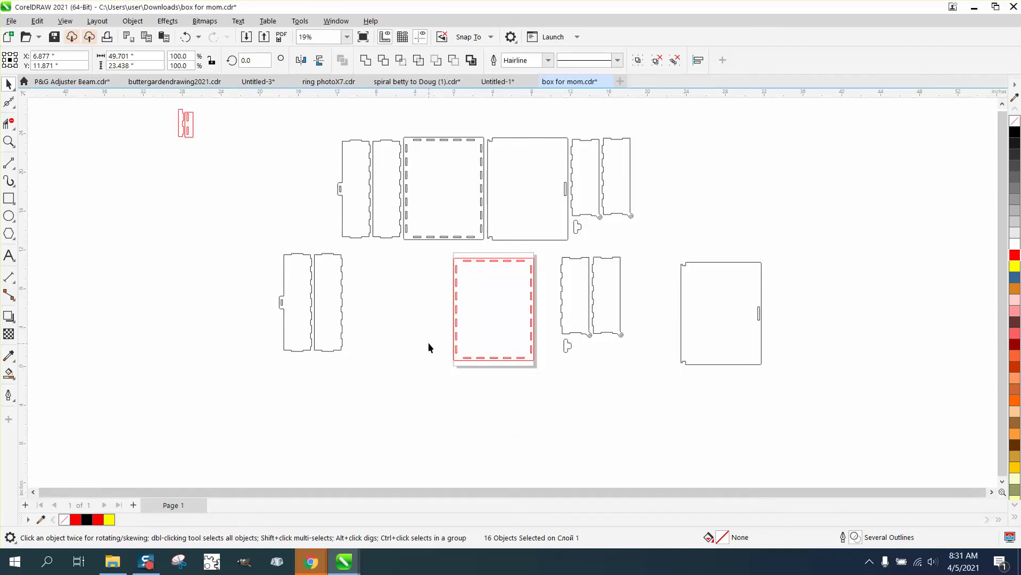
# Change the outline colour of all box parts in both rows to red
pyautogui.moveTo(361, 365); pyautogui.dragTo(376, 362)
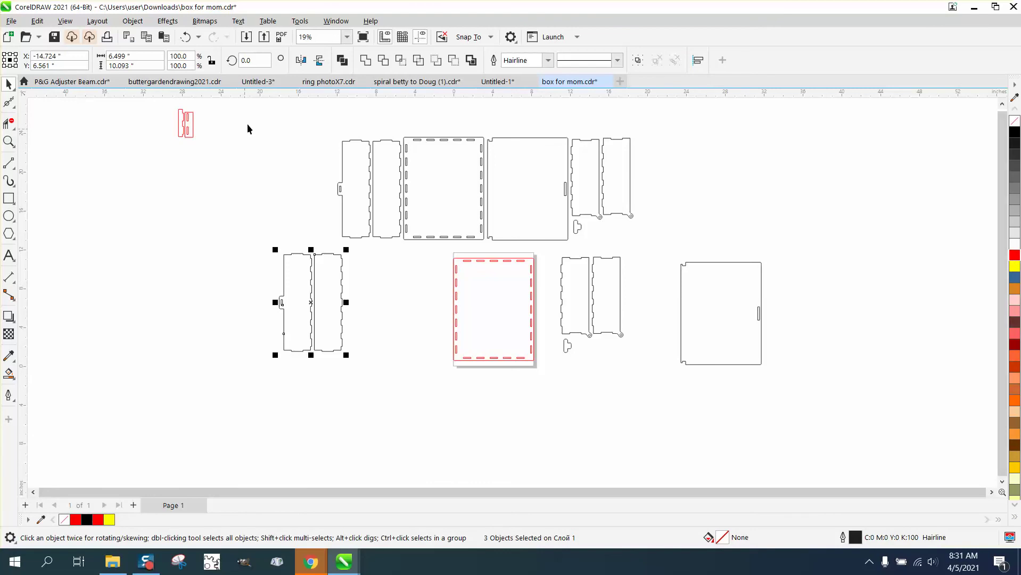
pyautogui.moveTo(252, 118); pyautogui.dragTo(538, 334)
pyautogui.moveTo(831, 451); pyautogui.dragTo(895, 408)
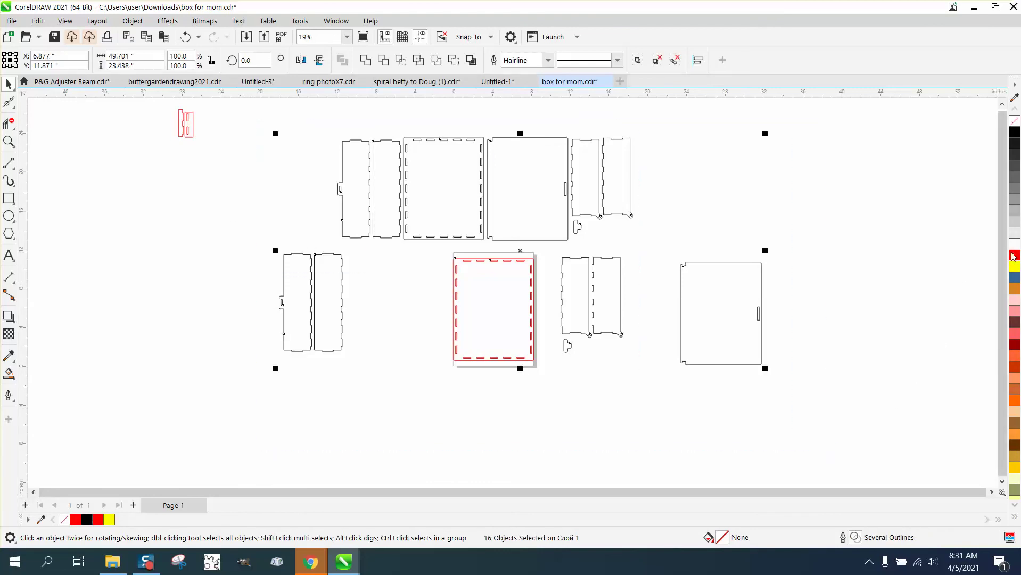
pyautogui.rightClick(1017, 257)
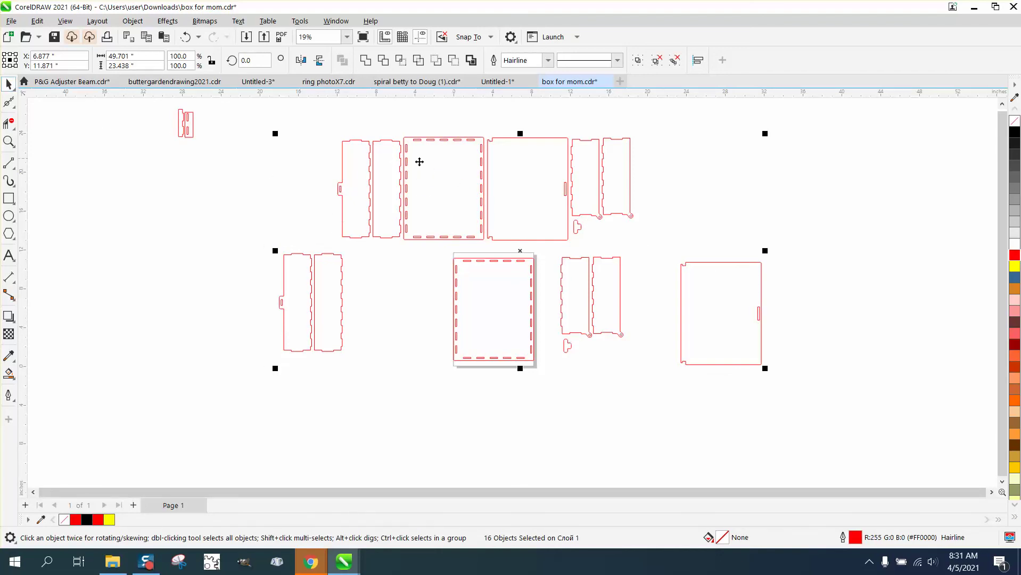
# Delete the entire upper row of box parts, keeping the row level with the page
pyautogui.click(318, 126)
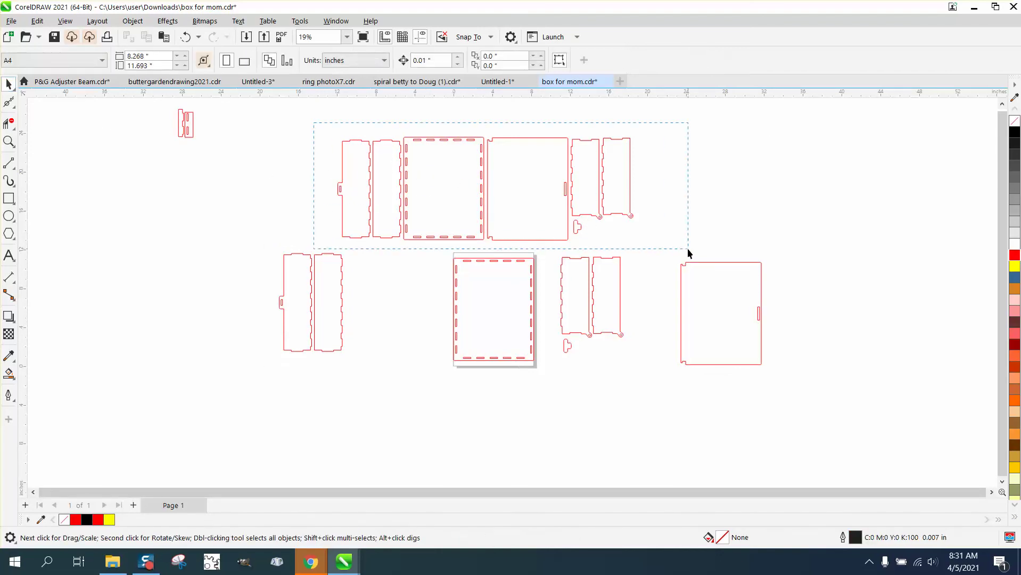
pyautogui.moveTo(687, 248); pyautogui.dragTo(688, 249)
pyautogui.press('Delete')
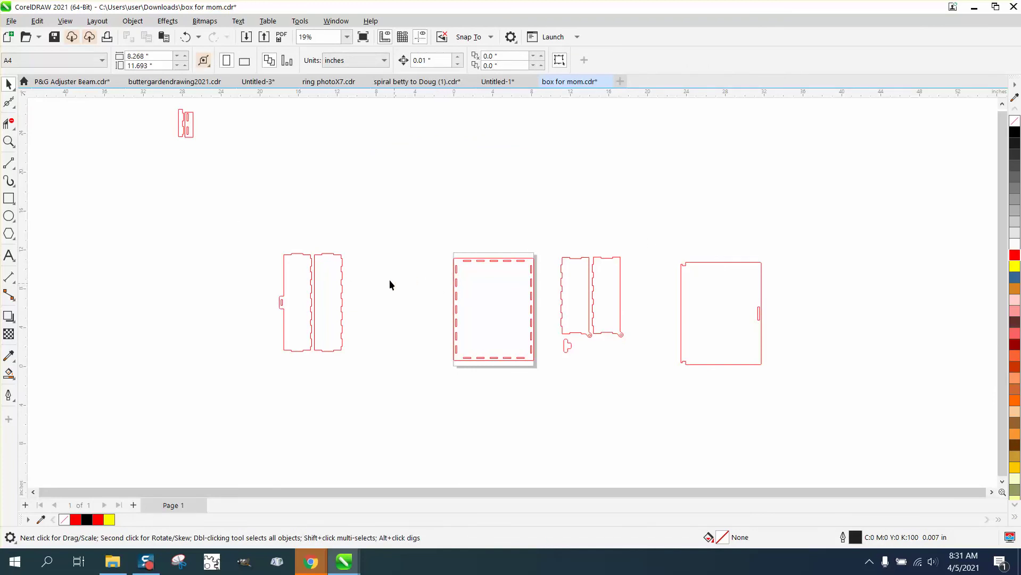
# Examine the resized panel's slots up close and the overall layout of the remaining box parts
pyautogui.click(8, 141)
pyautogui.moveTo(428, 245); pyautogui.dragTo(510, 298)
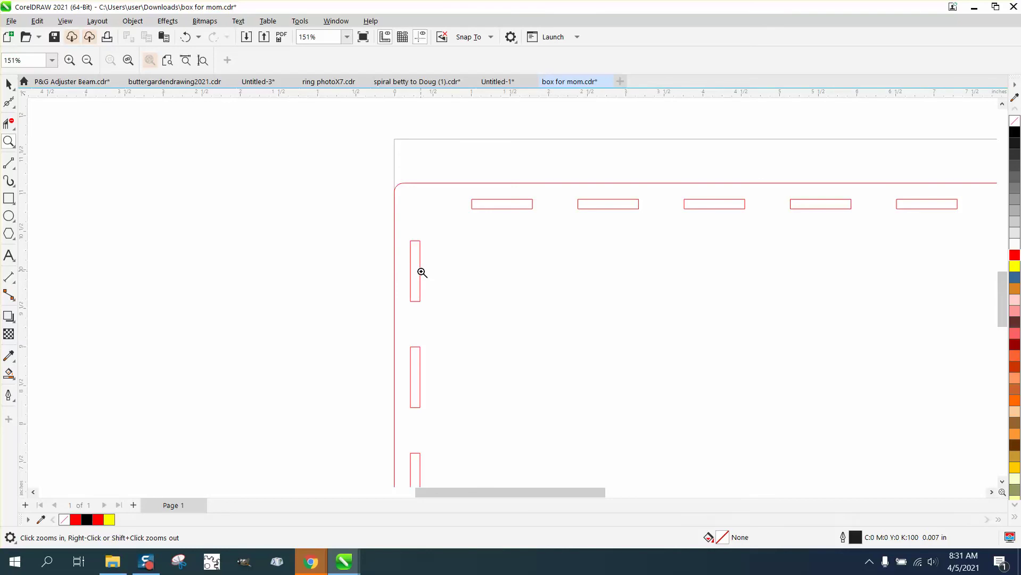
pyautogui.scroll(-8, 422, 272)
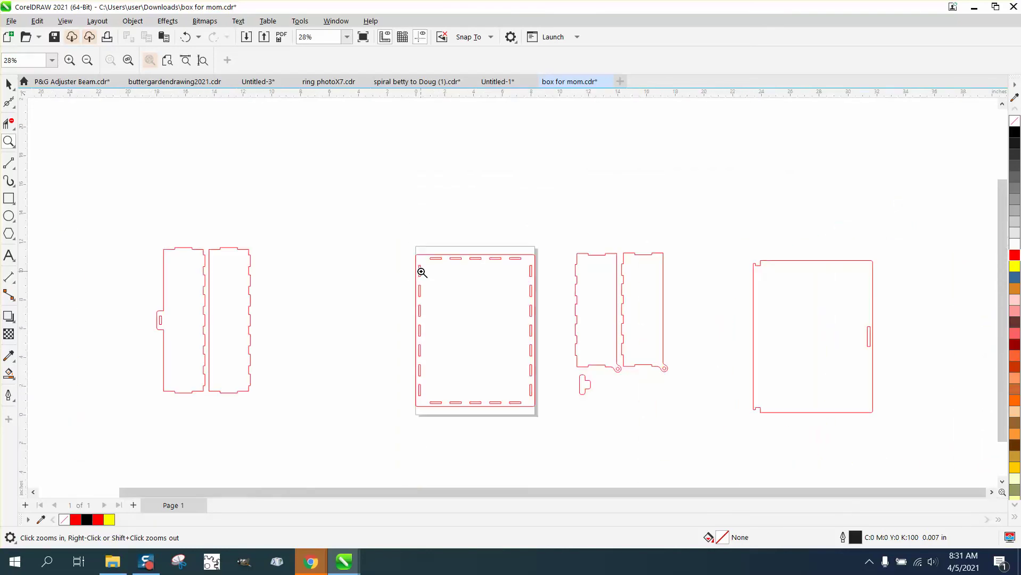
pyautogui.scroll(-1, 422, 272)
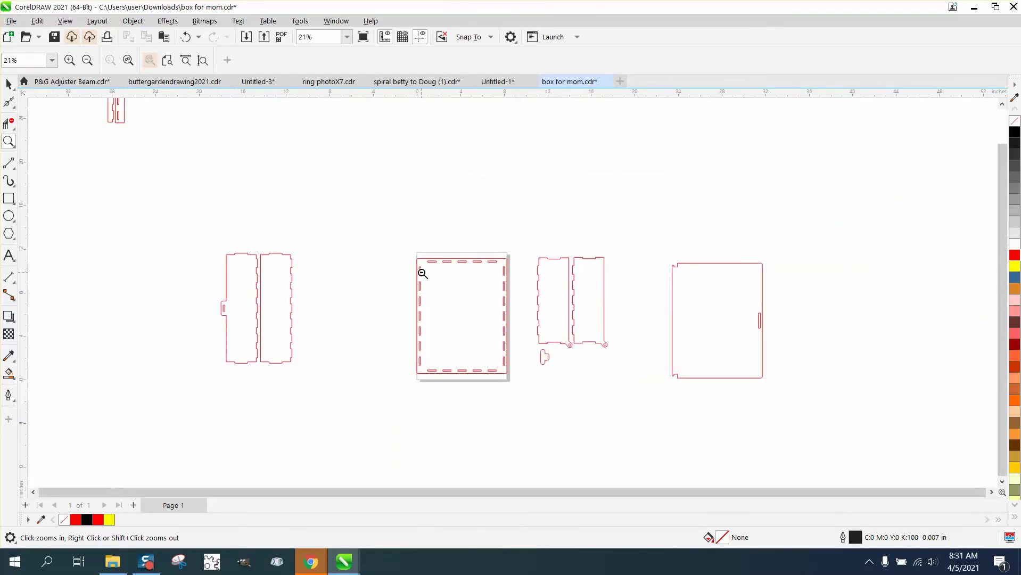